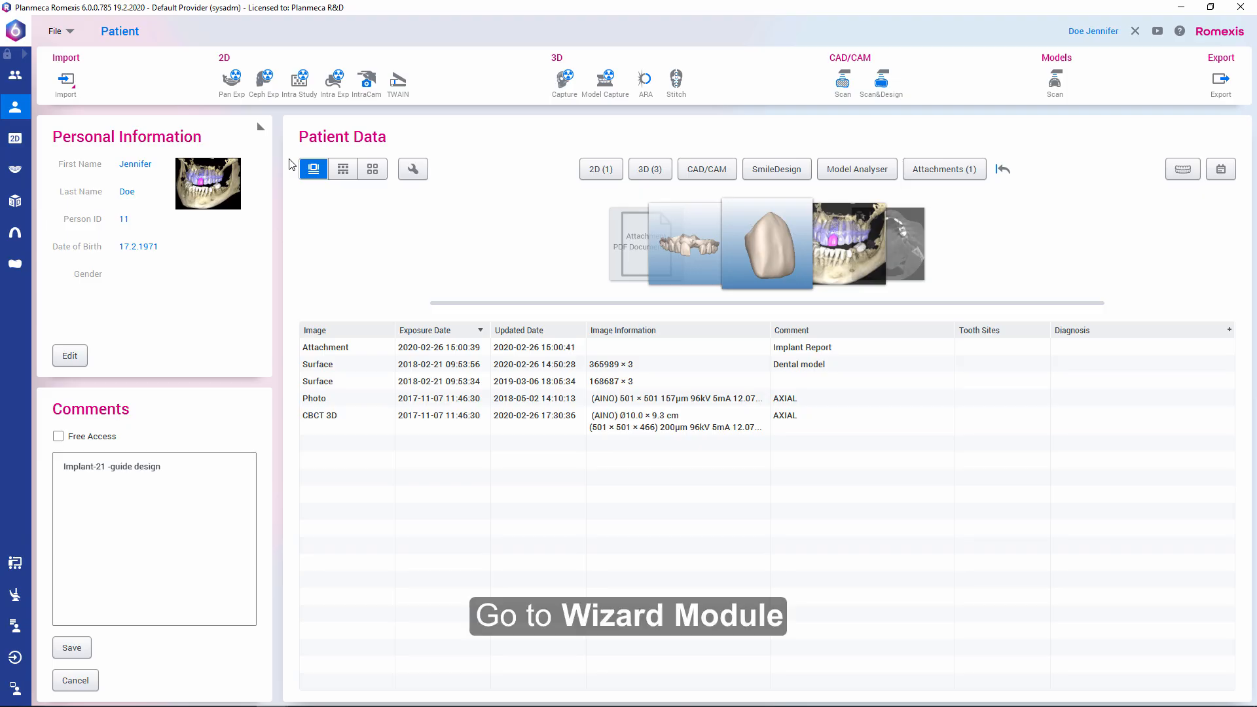
- Open the workflow wizard and start the Implant Planning workflow
left_click(17, 572)
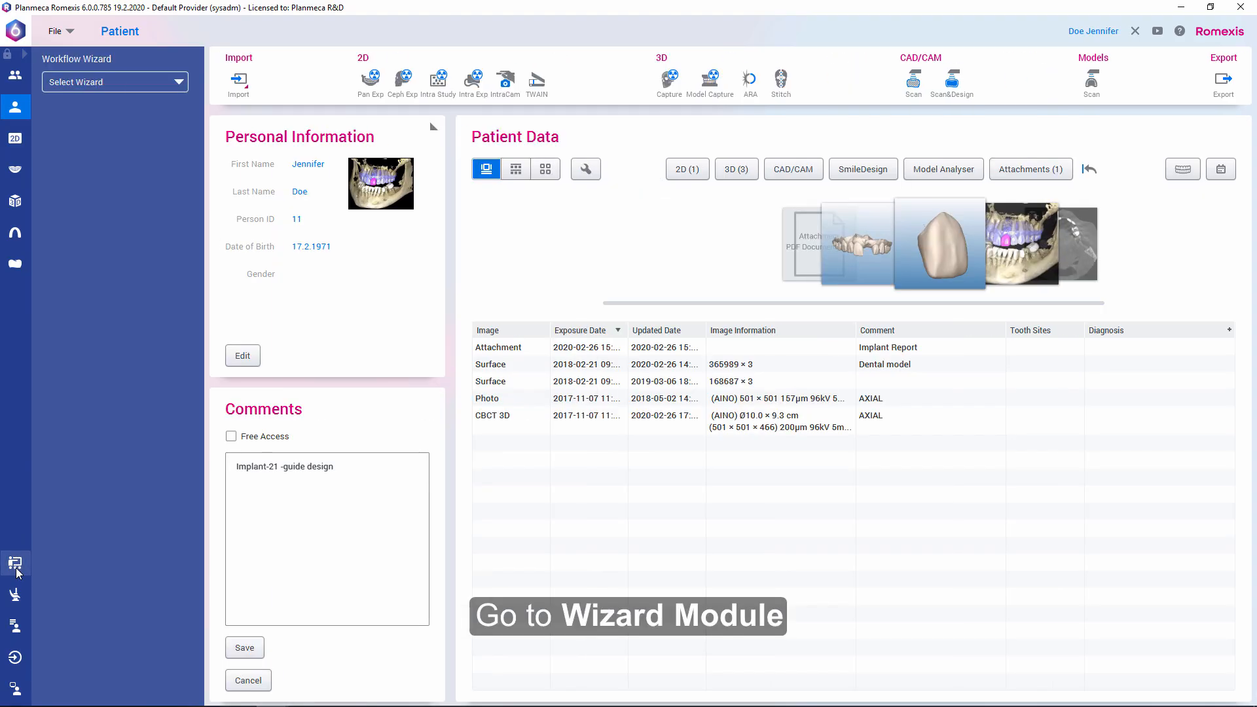
left_click(141, 84)
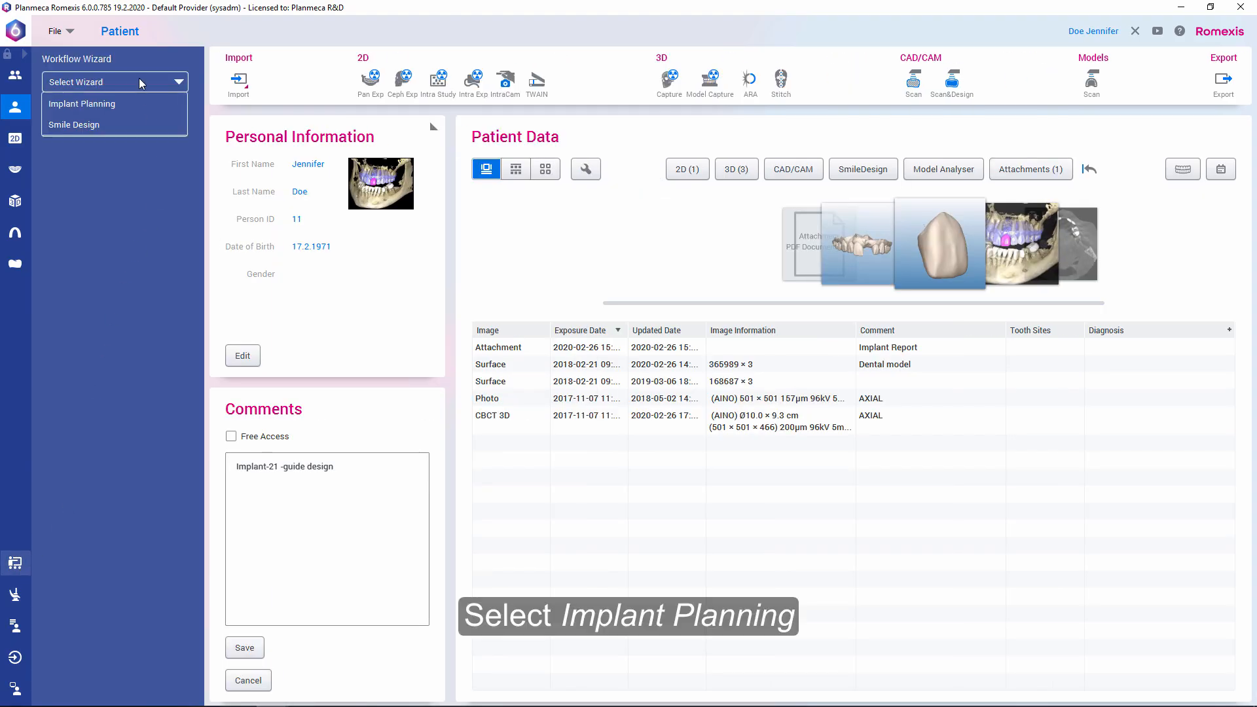
left_click(130, 111)
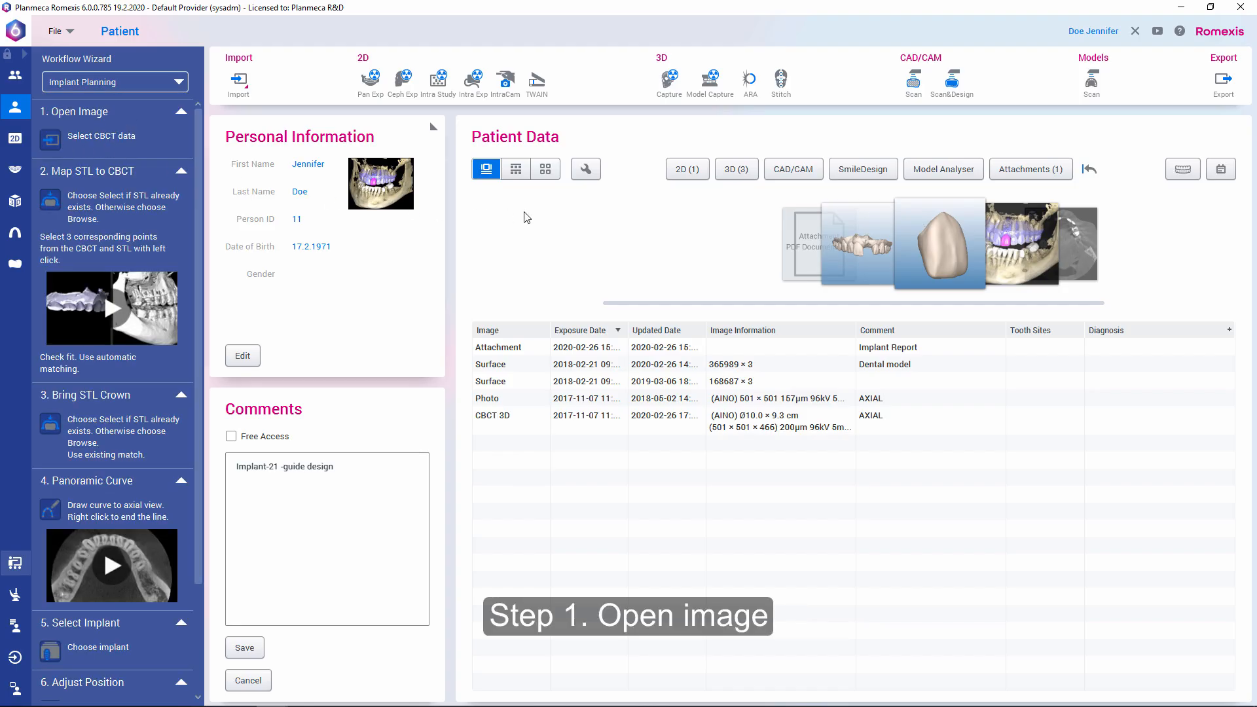
- Filter the patient's images to 3D and open the AXIAL CBCT 3D volume
left_click(746, 173)
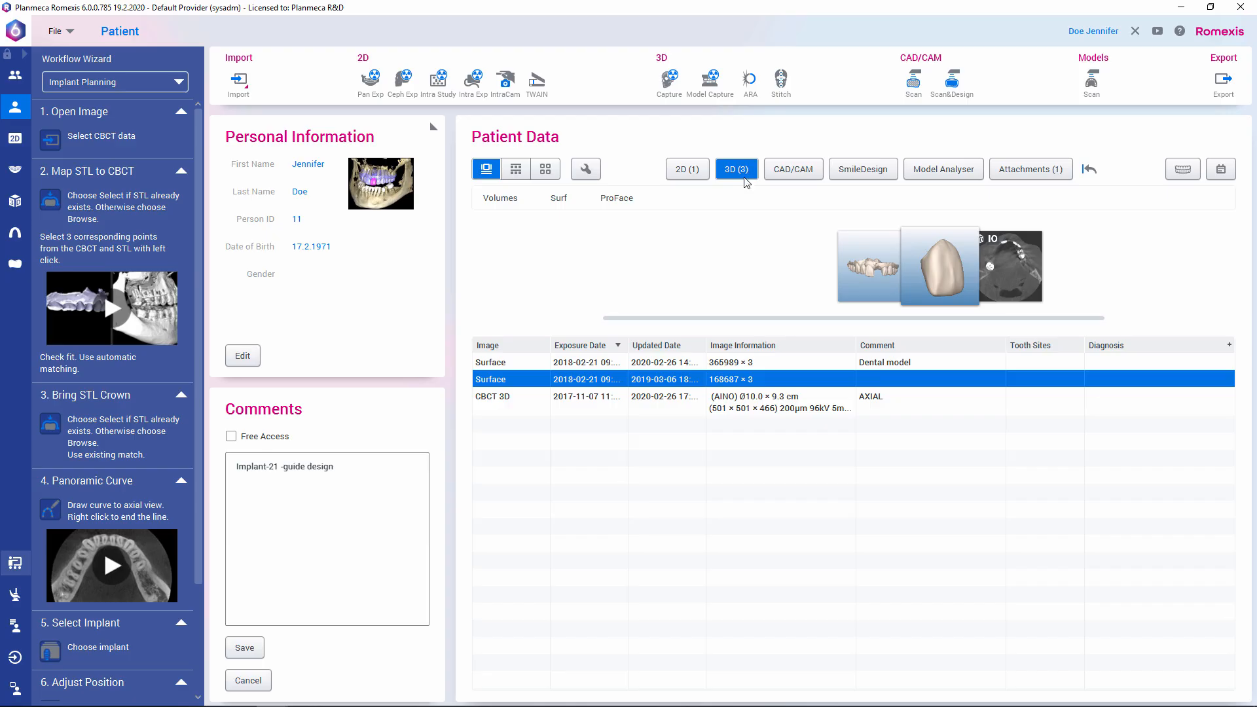
left_click(637, 406)
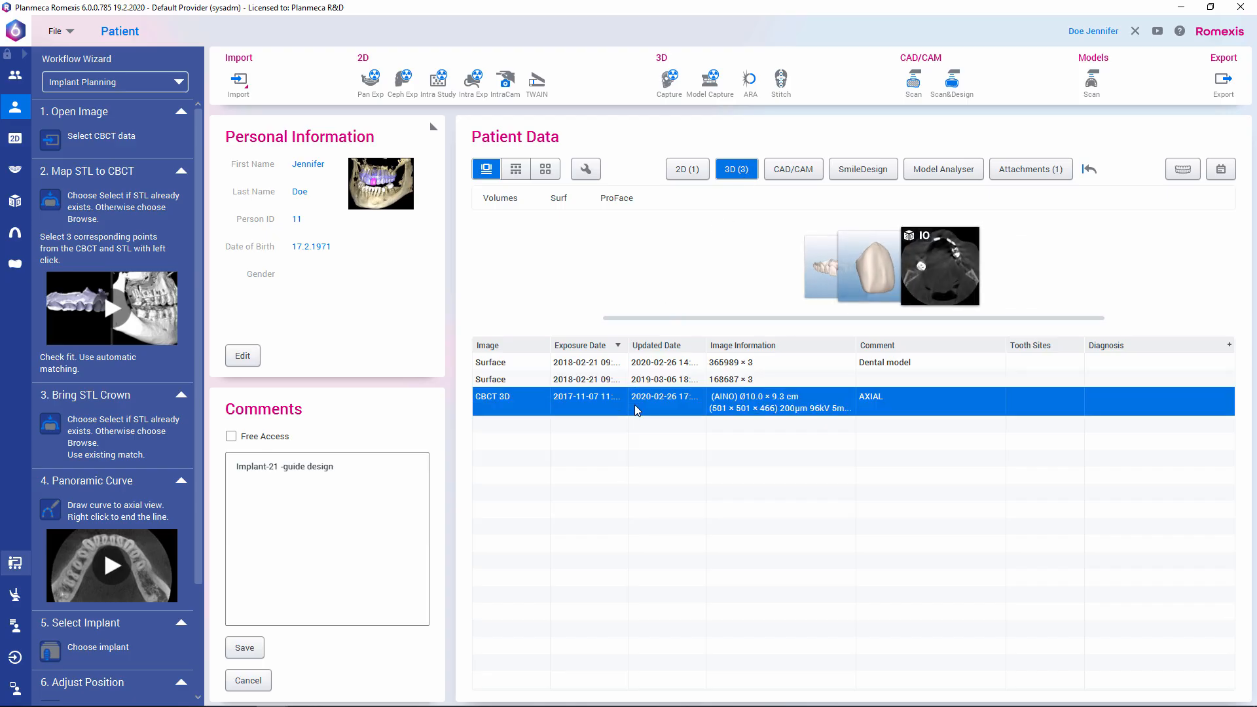
double_click(637, 410)
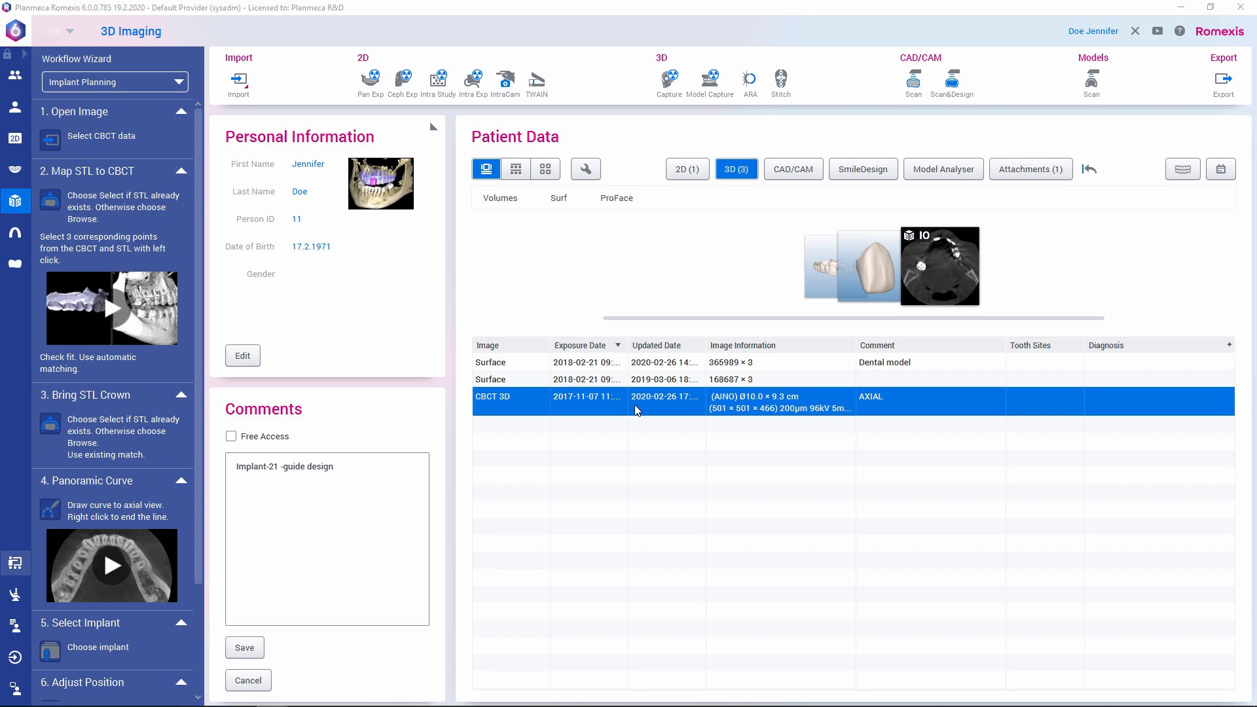
double_click(637, 410)
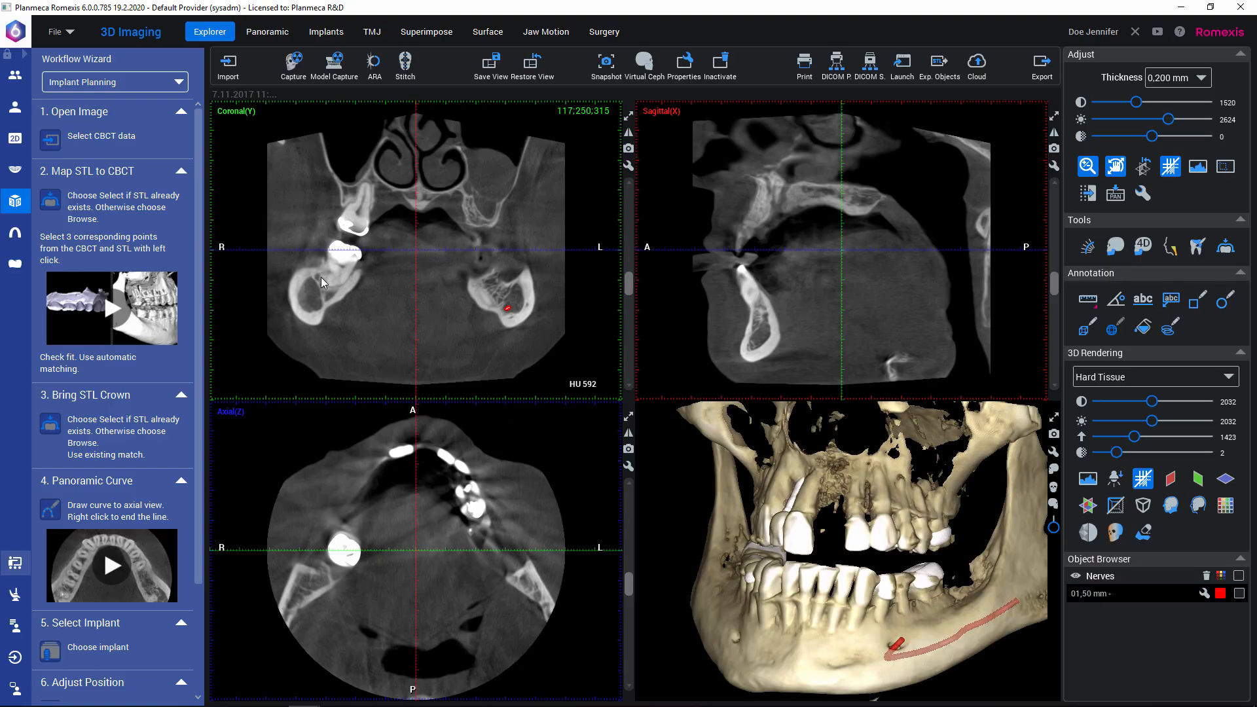
- Start mapping an STL to the CBCT and load the surface model commented Dental model
left_click(50, 205)
mouse_move(114, 315)
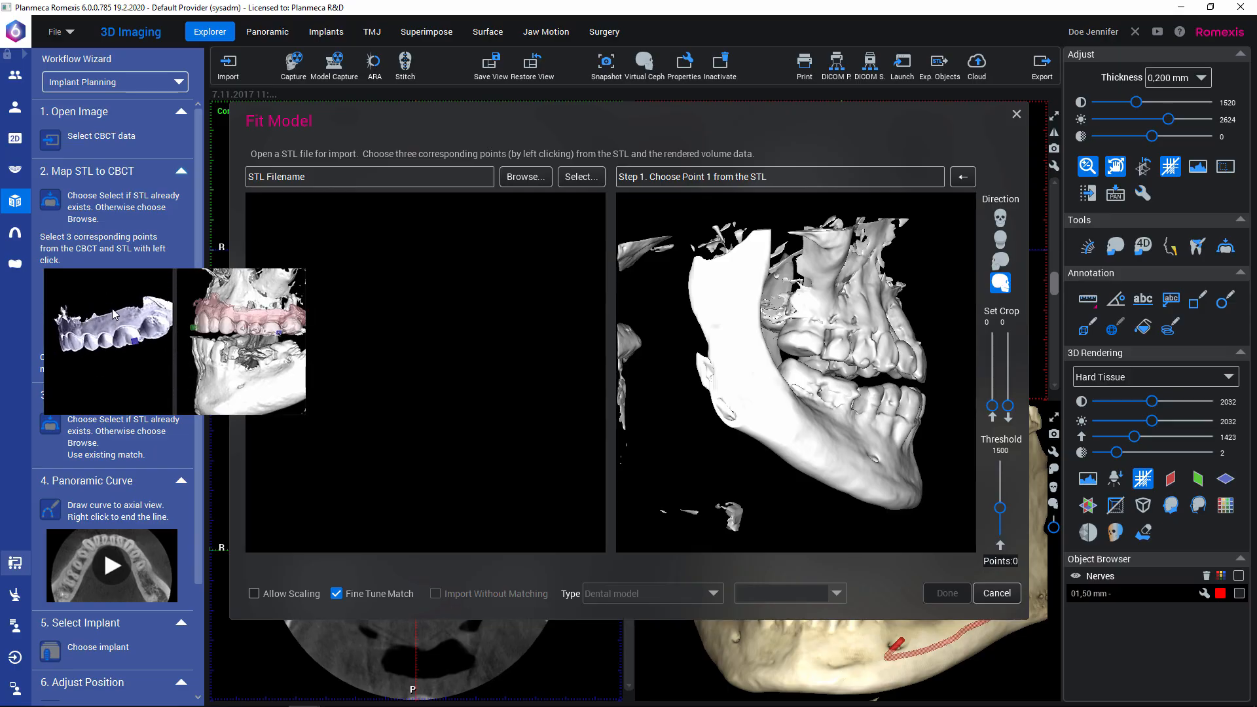
left_click(581, 177)
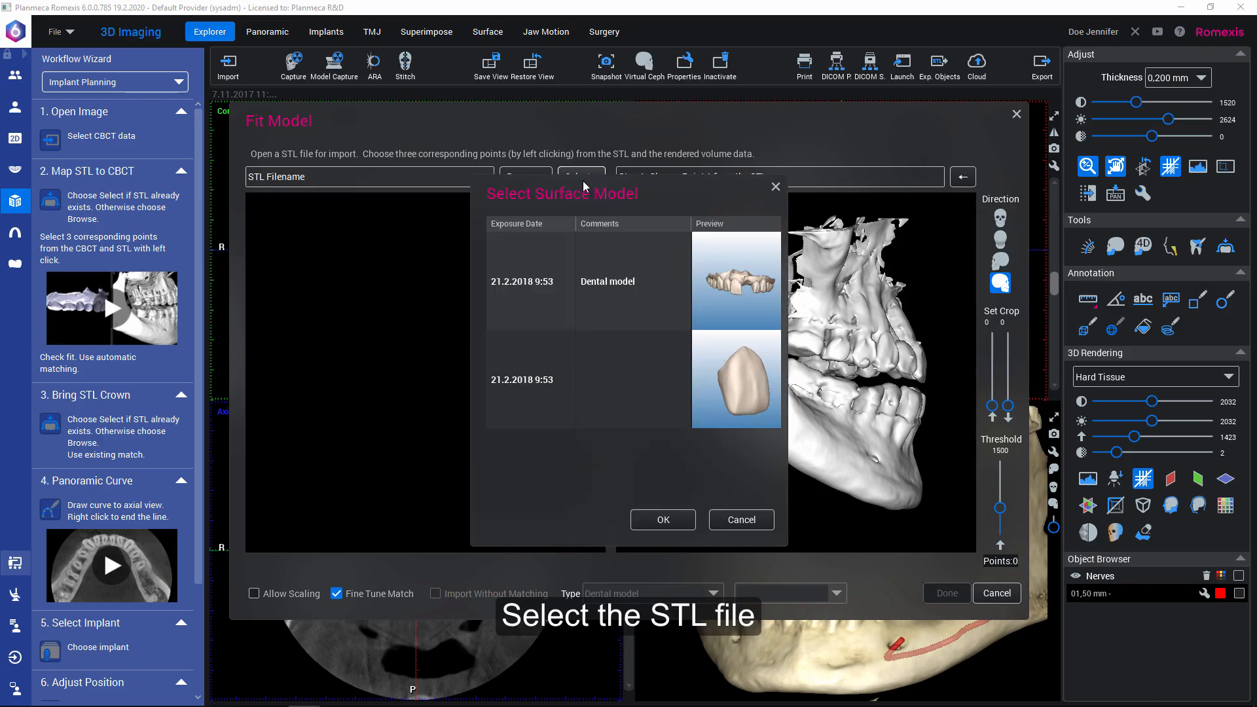
left_click(557, 313)
left_click(649, 525)
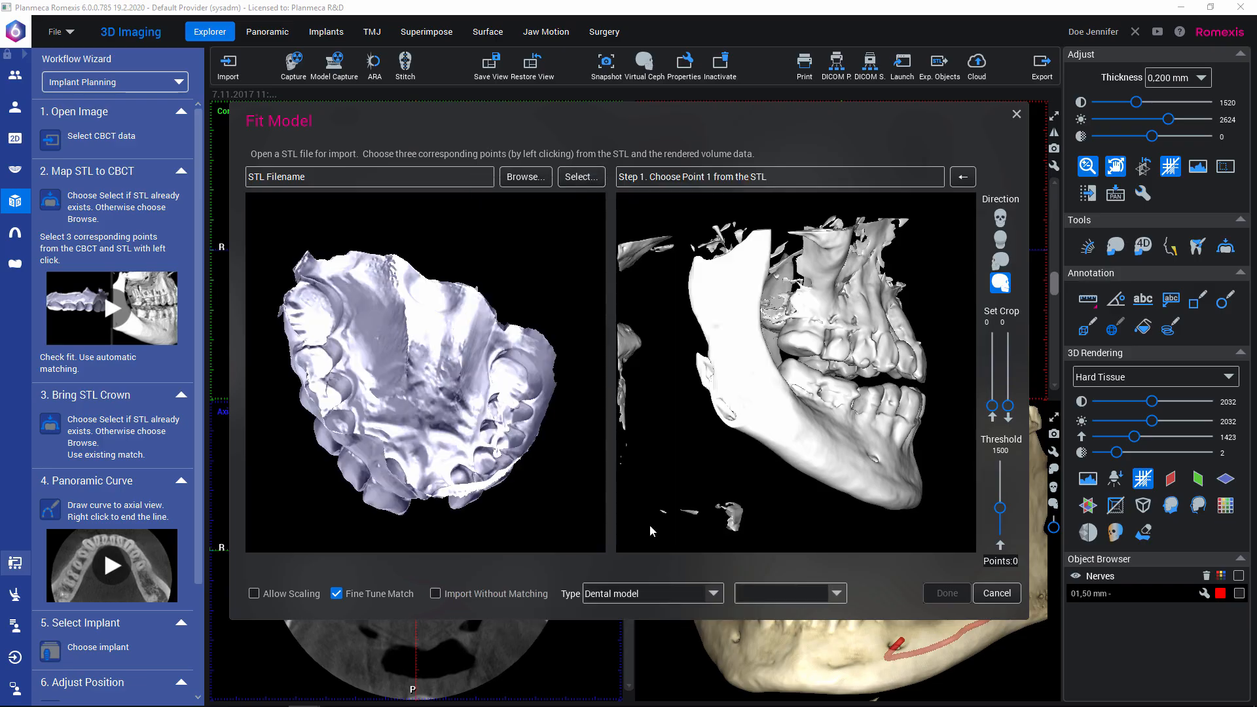
- Place matching point 1 on the same upper right back tooth in the STL and the CBCT volume
left_click_drag(521, 472, 801, 398)
left_click_drag(855, 435, 751, 398)
left_click_drag(544, 410, 532, 406)
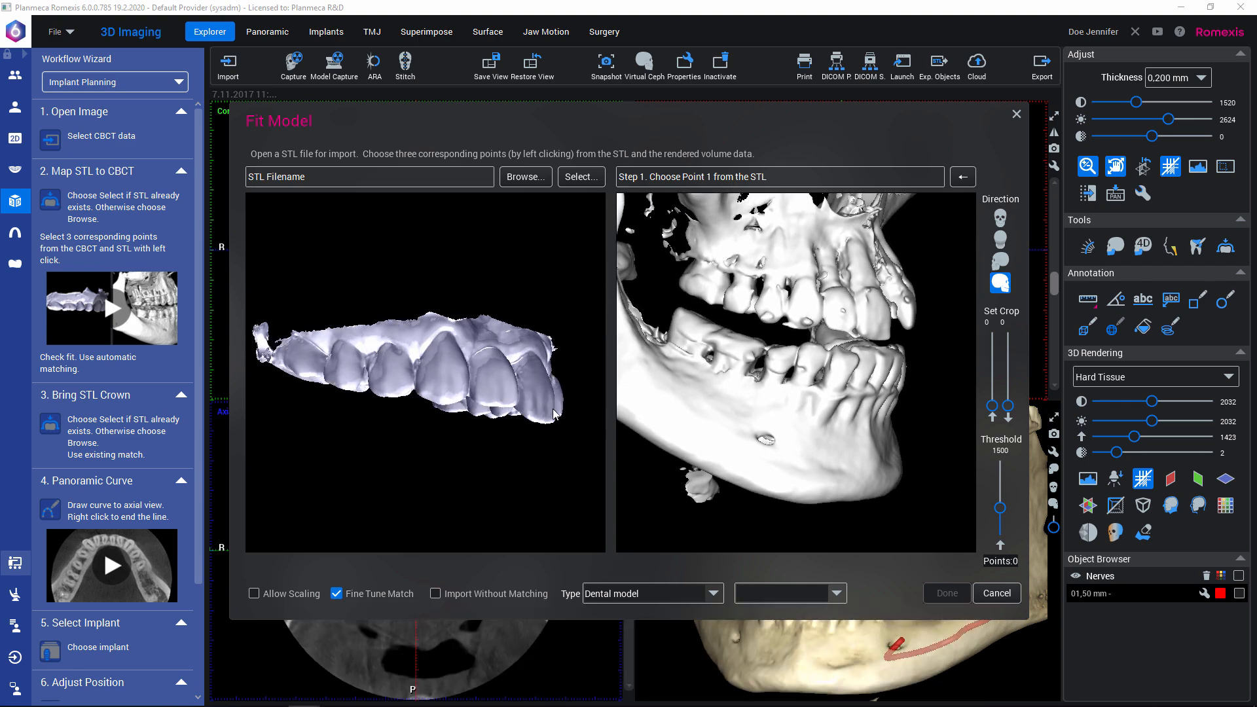
left_click(347, 388)
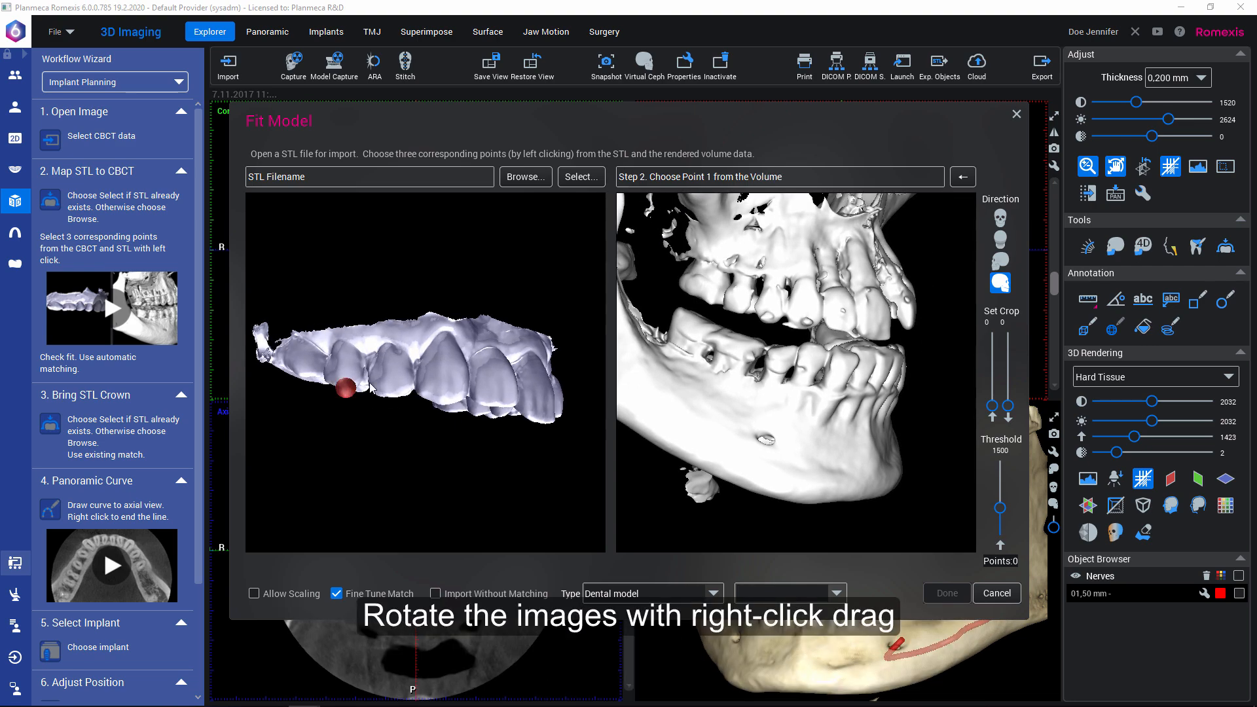
left_click(738, 312)
- Place matching point 2 on the upper central incisor's lower corner beside the gap, in both the STL and the volume
right_click_drag(531, 438, 822, 447)
scroll(824, 449, "up", 3)
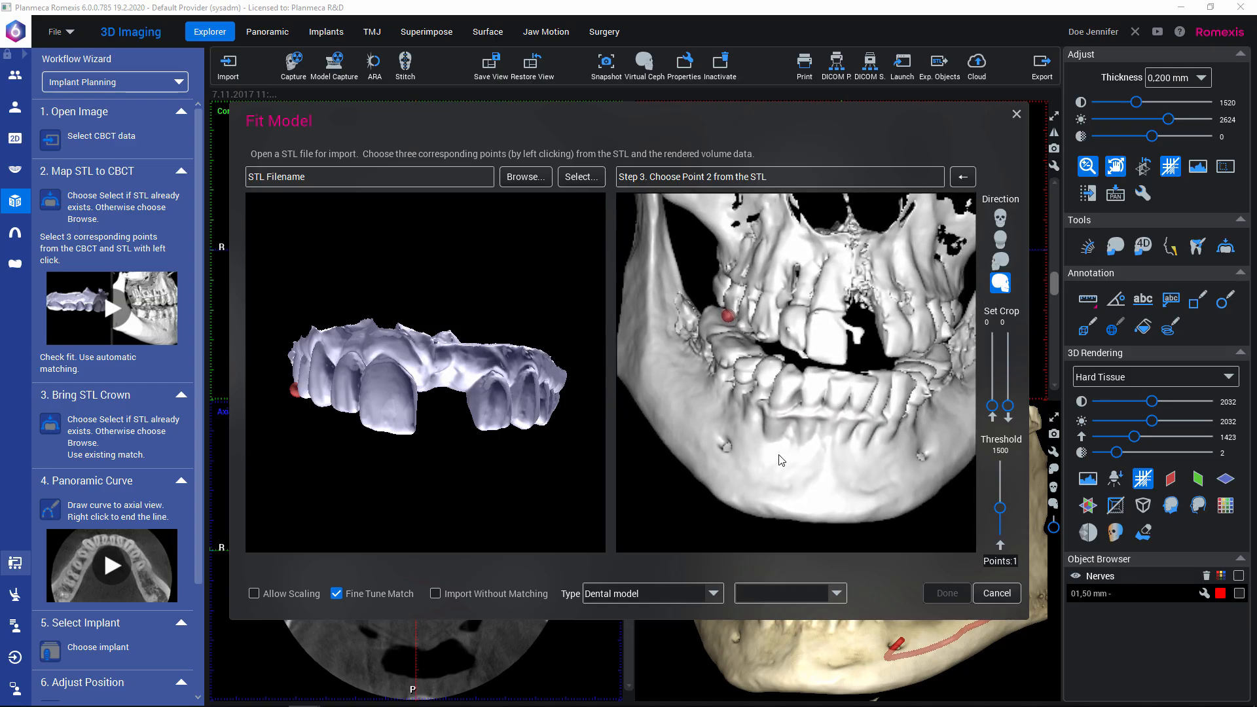
scroll(839, 427, "up", 3)
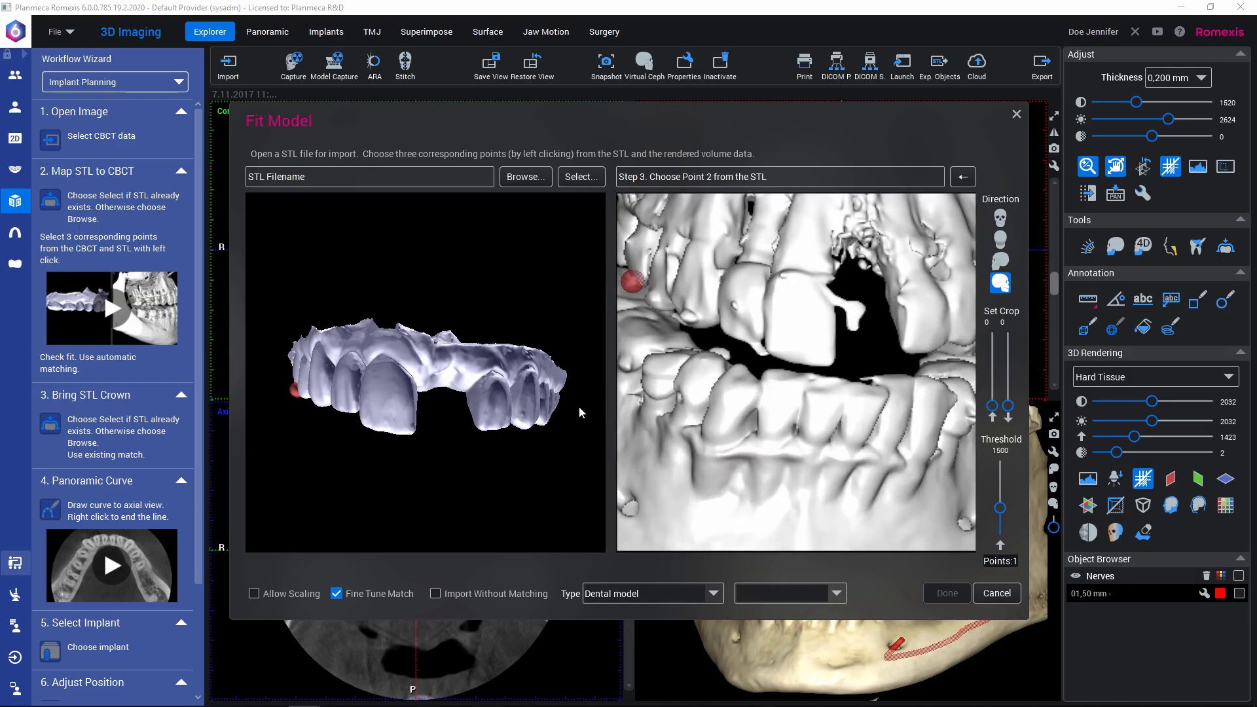
left_click(412, 433)
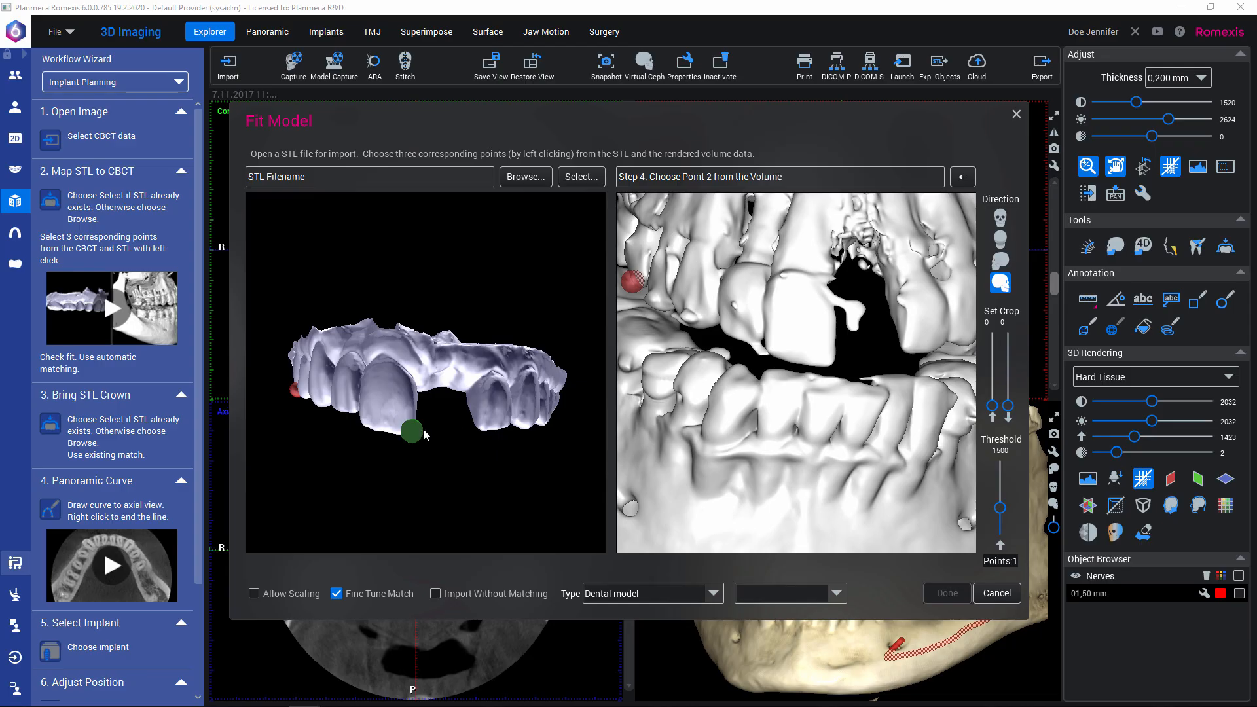
left_click(831, 361)
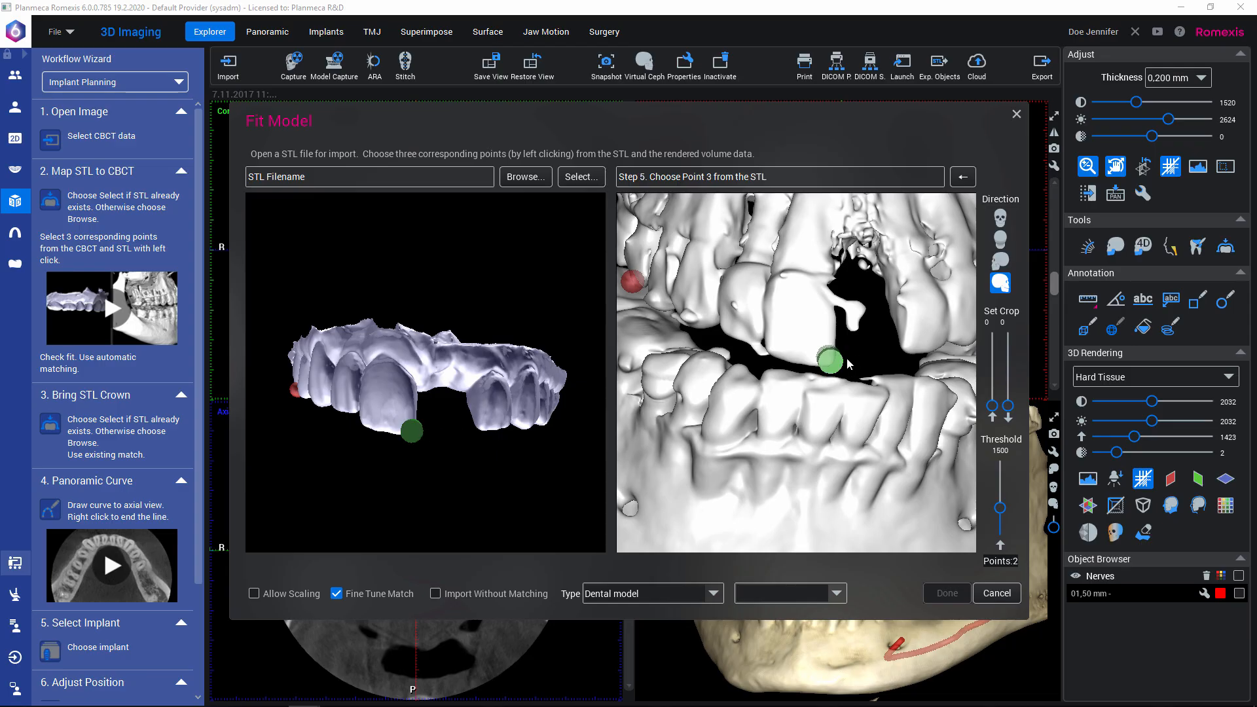
- Place matching point 3 on the cusp of the same upper left back tooth in the STL and the volume
mouse_move(477, 450)
left_mouse_down()
mouse_move(499, 442)
mouse_move(440, 438)
mouse_move(465, 438)
left_mouse_up()
left_click_drag(889, 471, 786, 472)
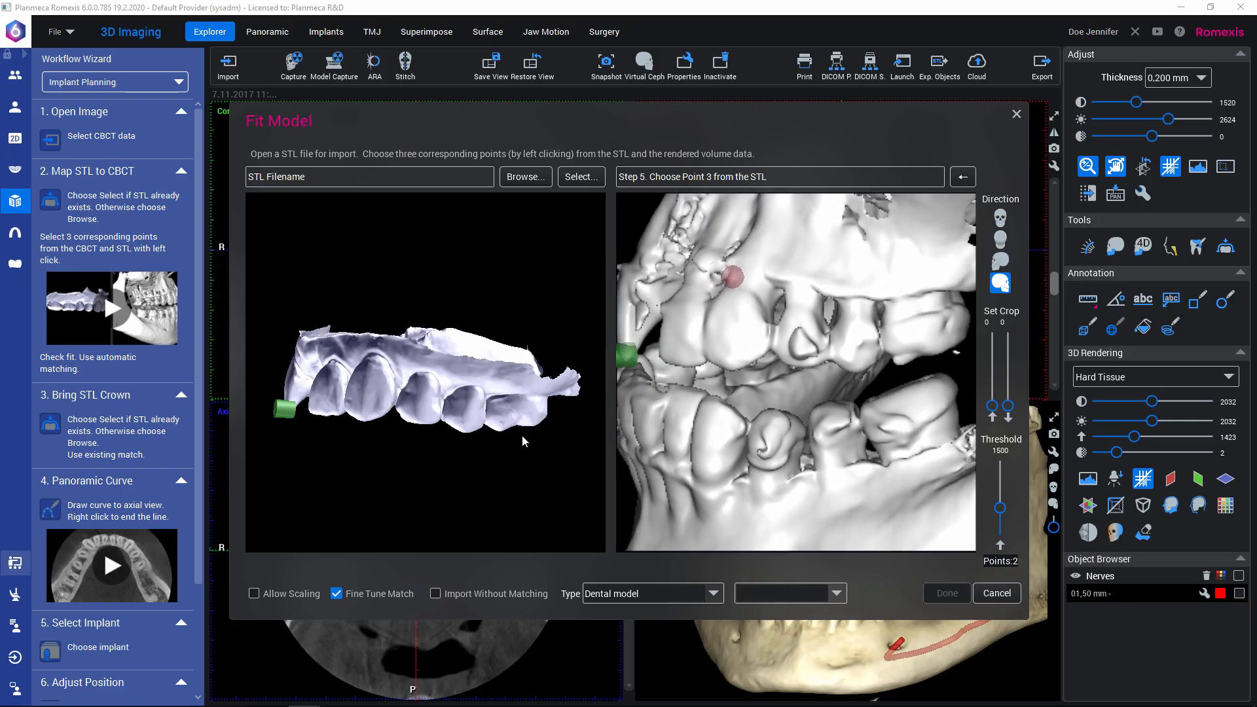
left_click(463, 429)
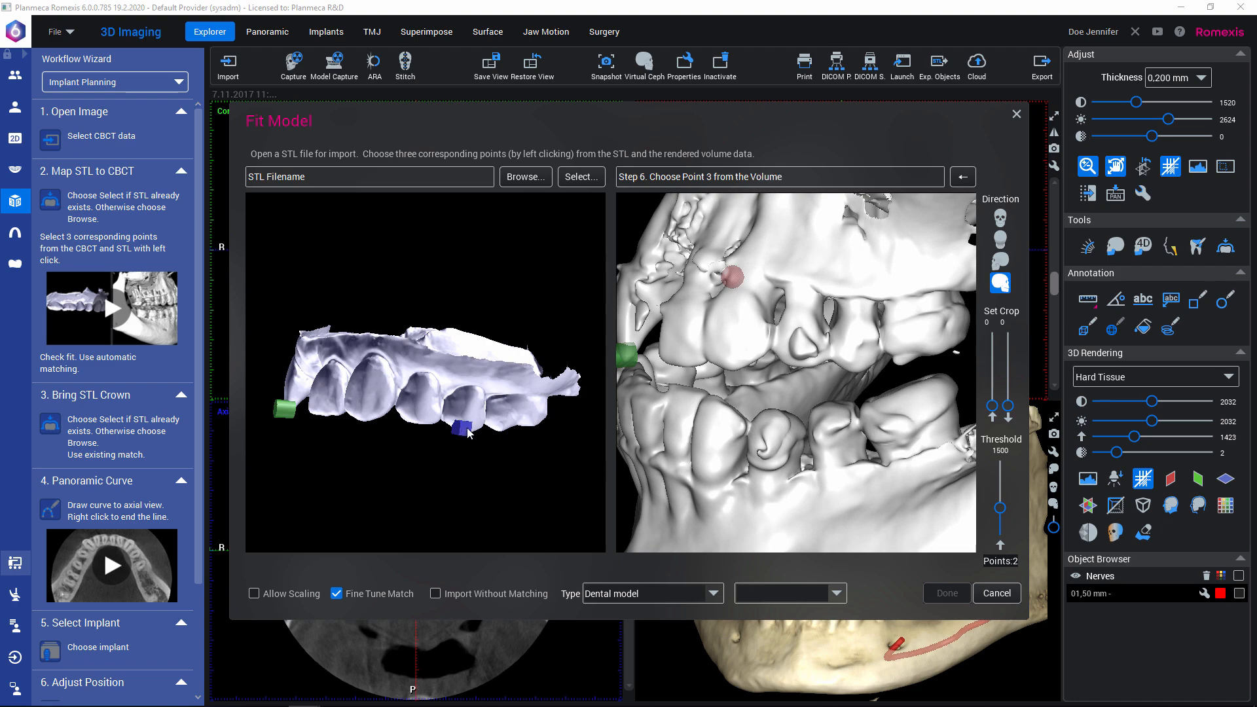
left_click(855, 371)
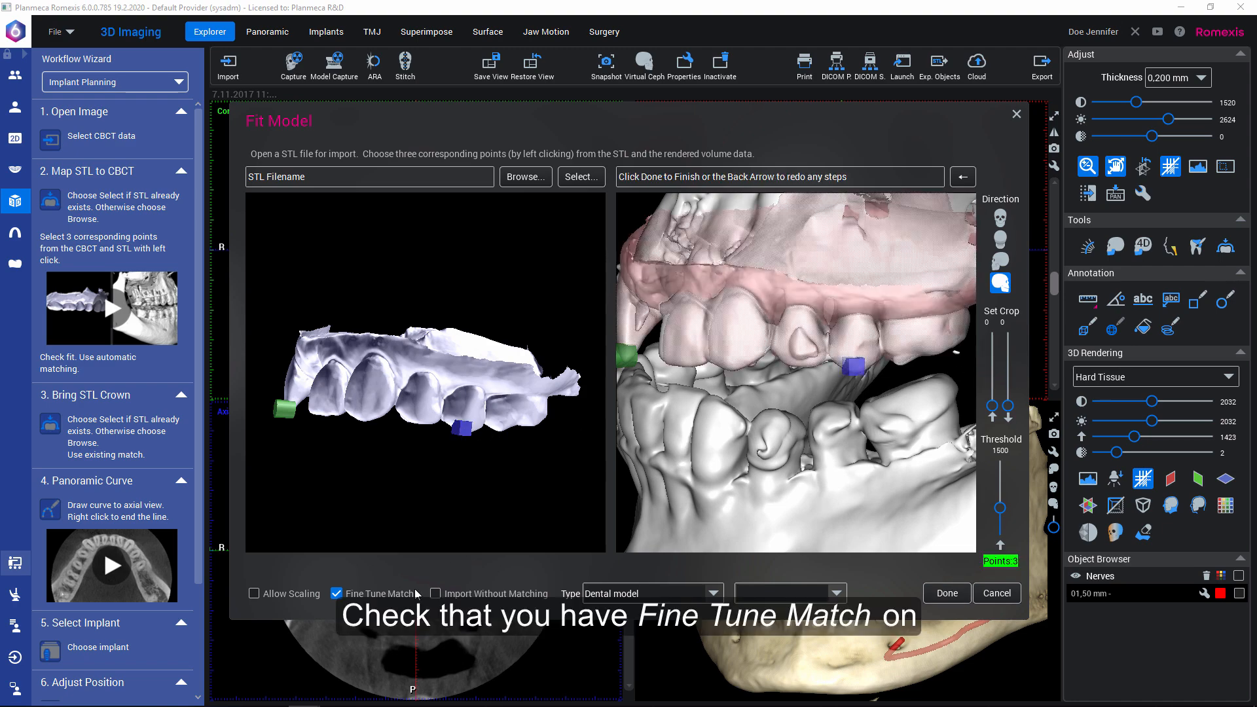
- Run the match with Fine Tune Match on, inspect the alignment and accept the automatic match
left_click(946, 594)
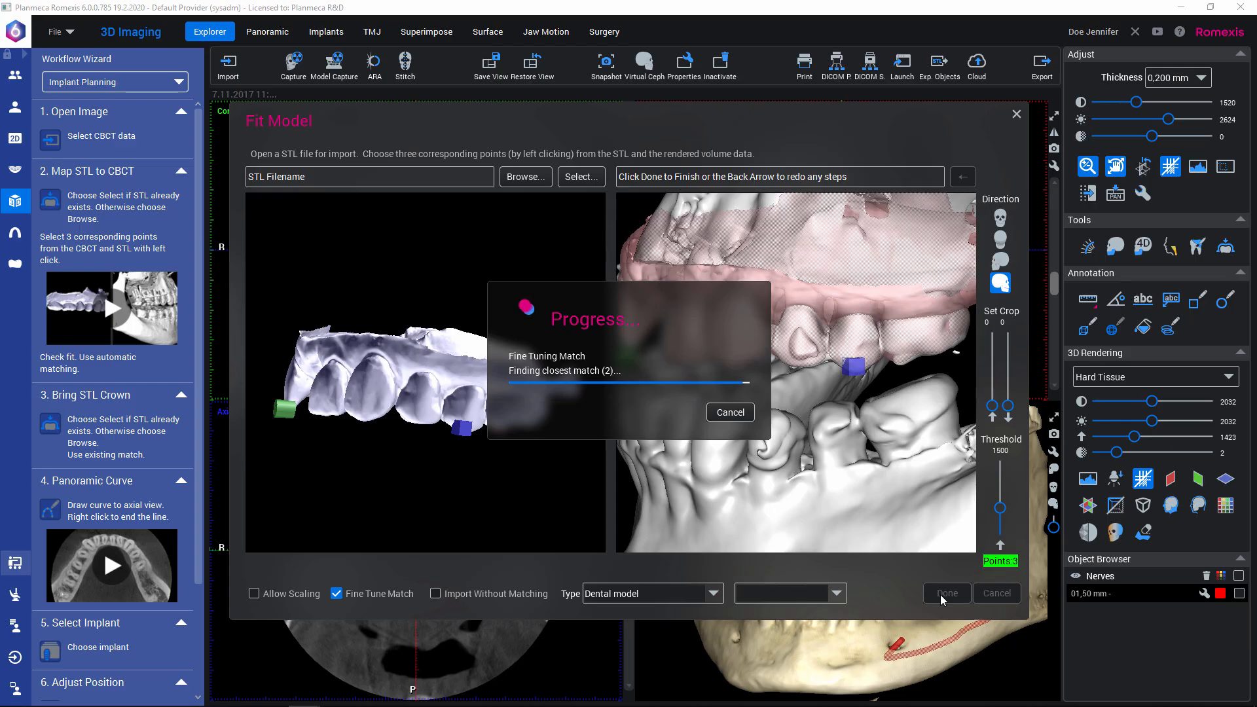
left_click_drag(792, 488, 961, 425)
scroll(898, 492, "down", 3)
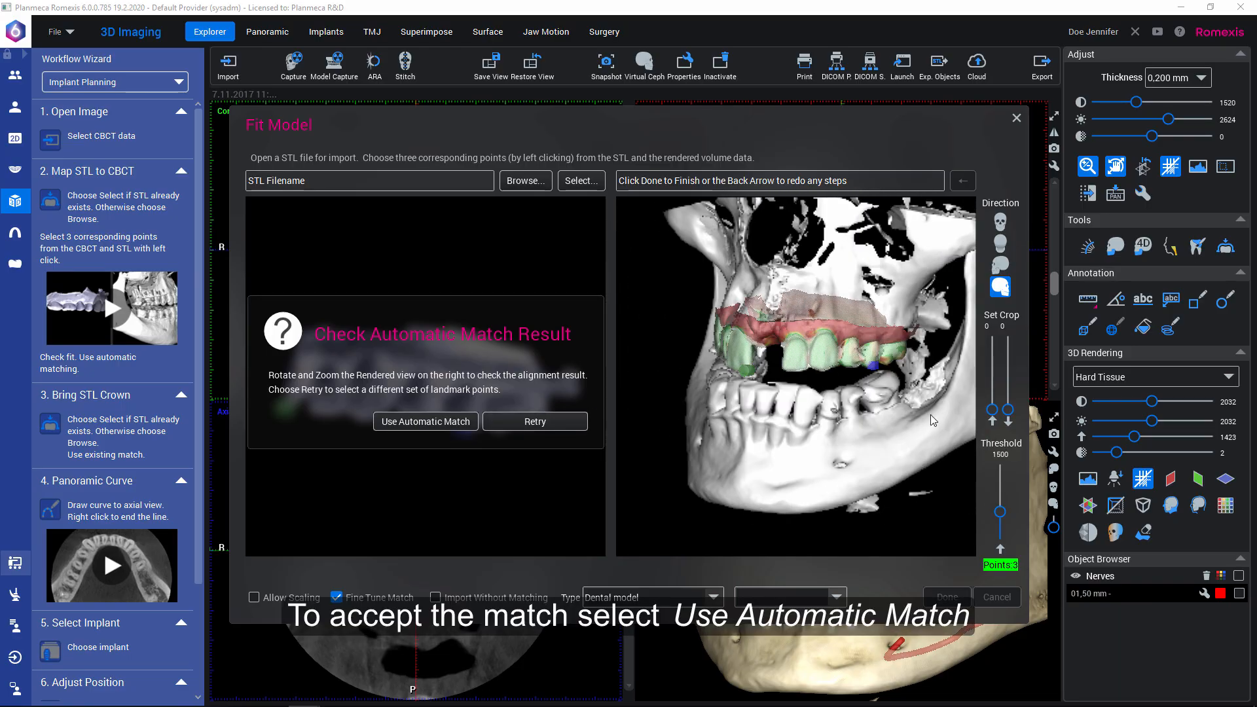
left_click(443, 422)
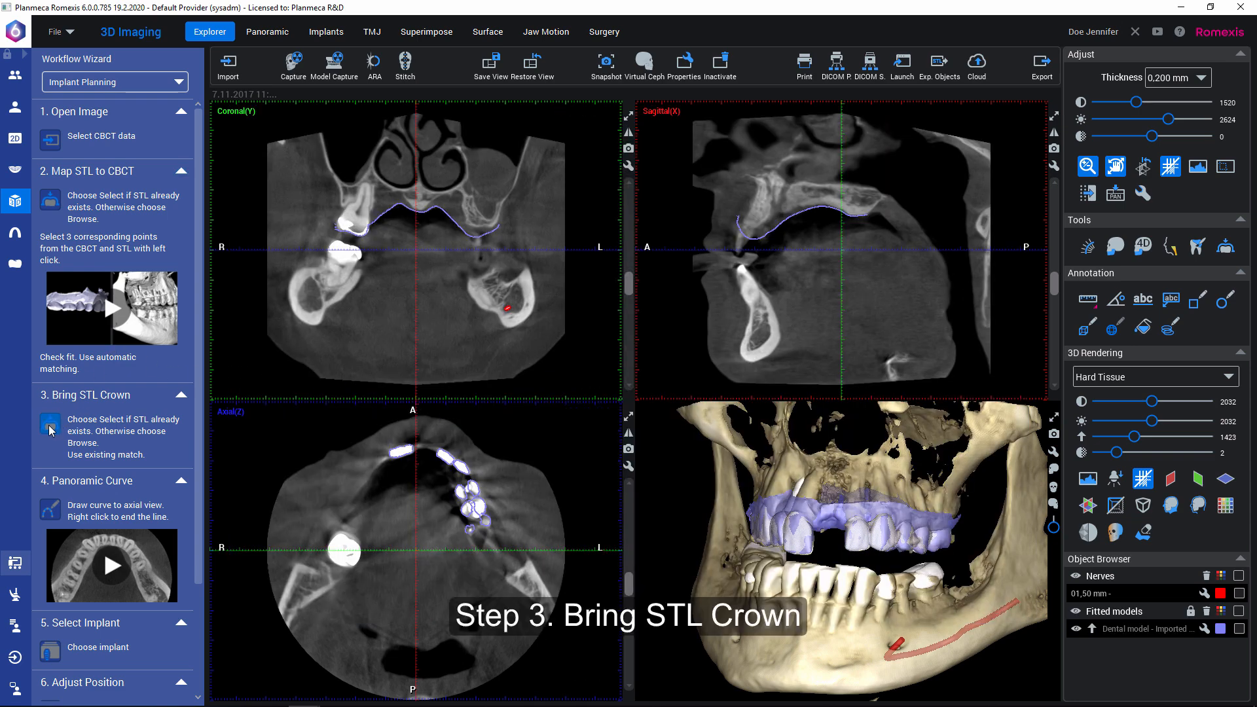
- Import the single-crown surface model onto the CBCT using the existing match
left_click(50, 426)
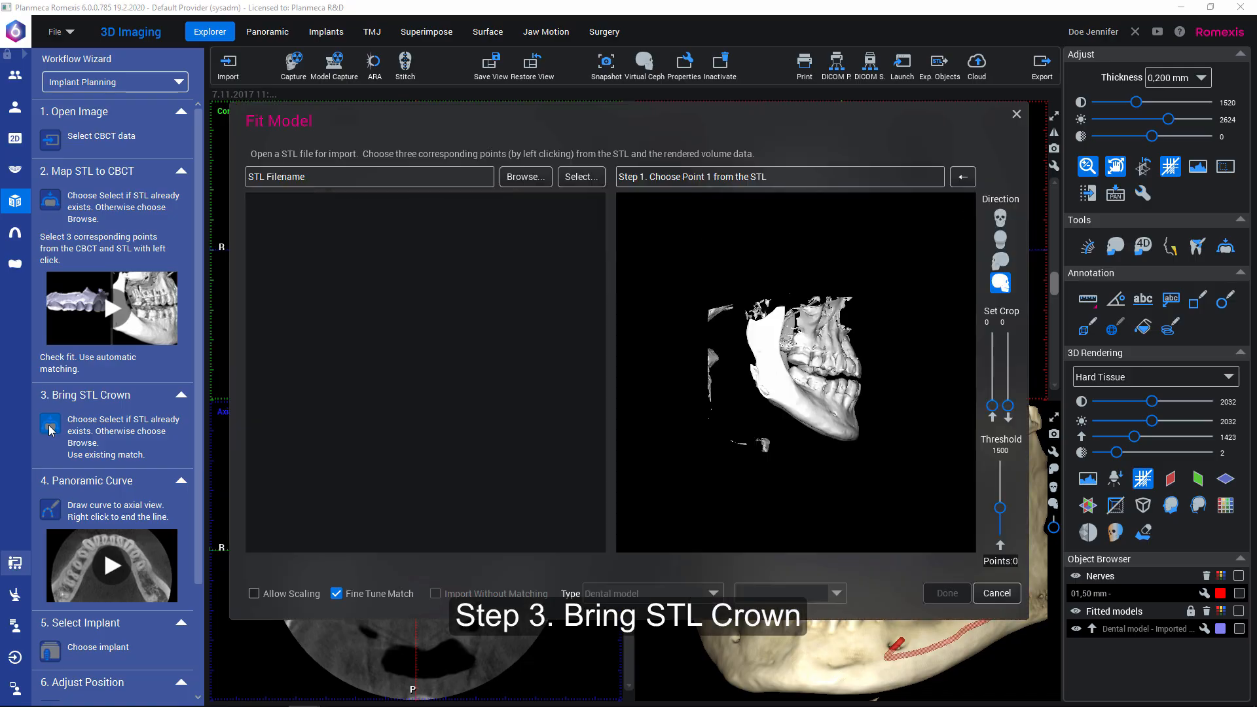
left_click(581, 179)
left_click(538, 394)
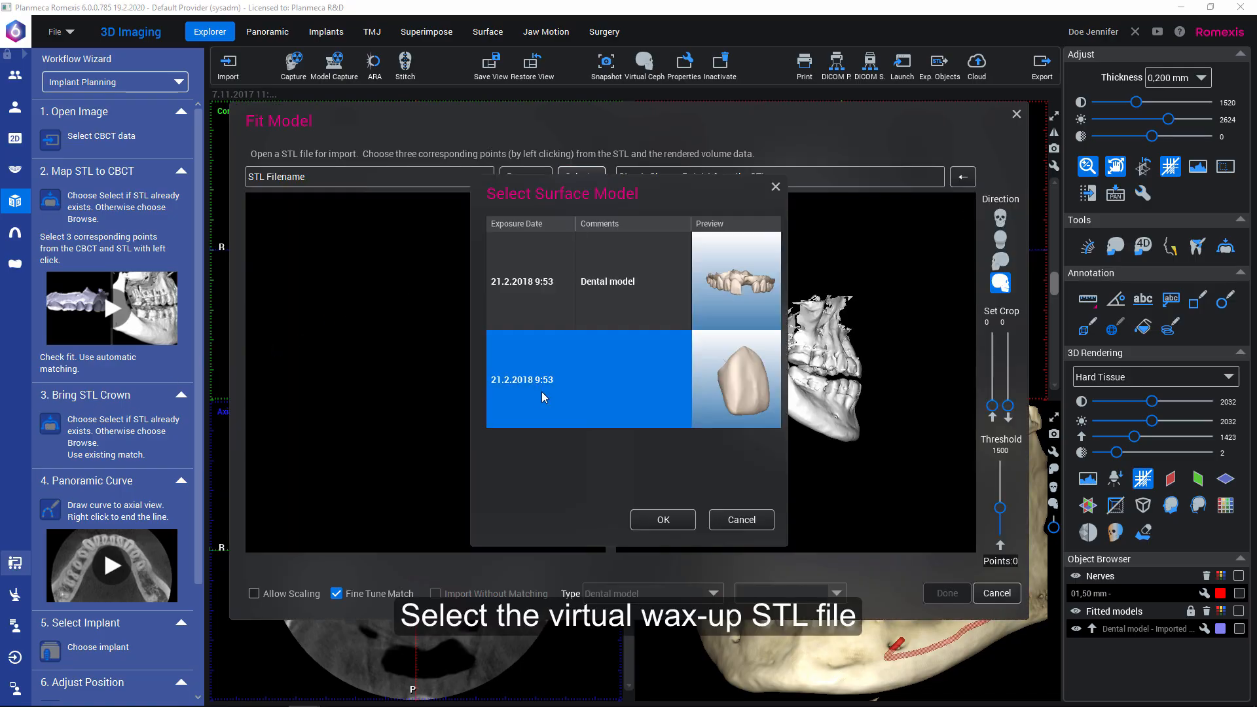
left_click(664, 522)
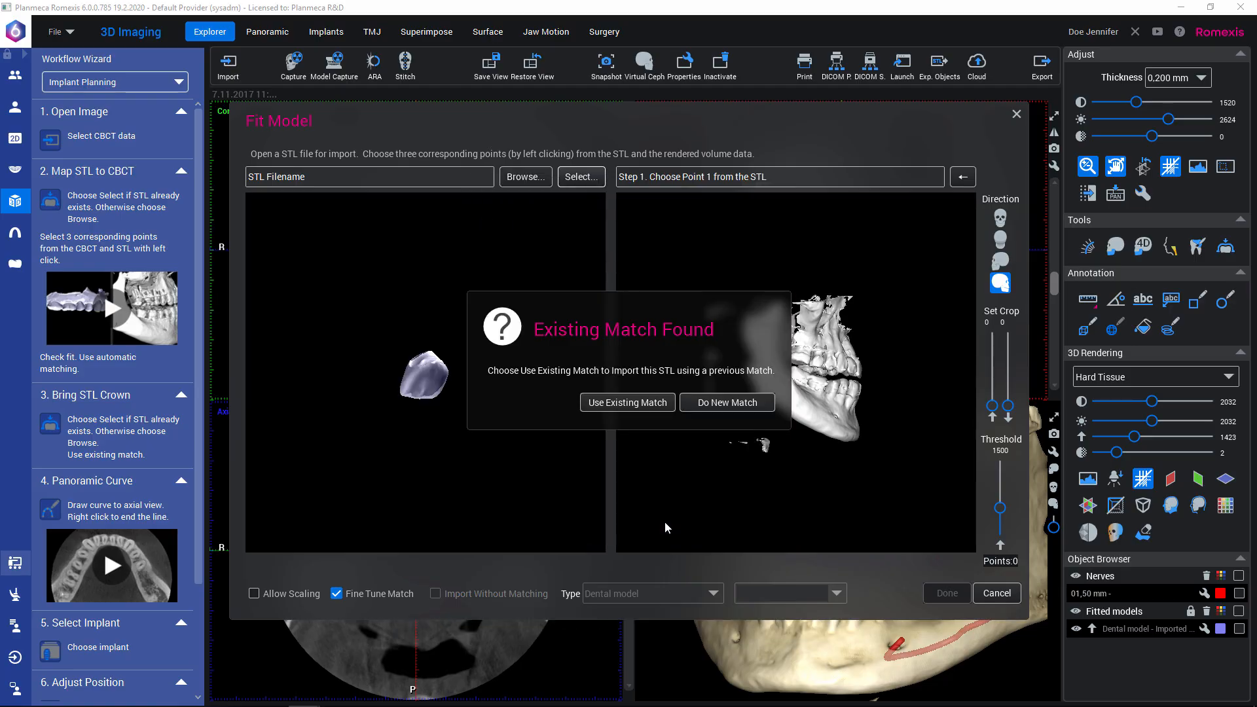
left_click(652, 404)
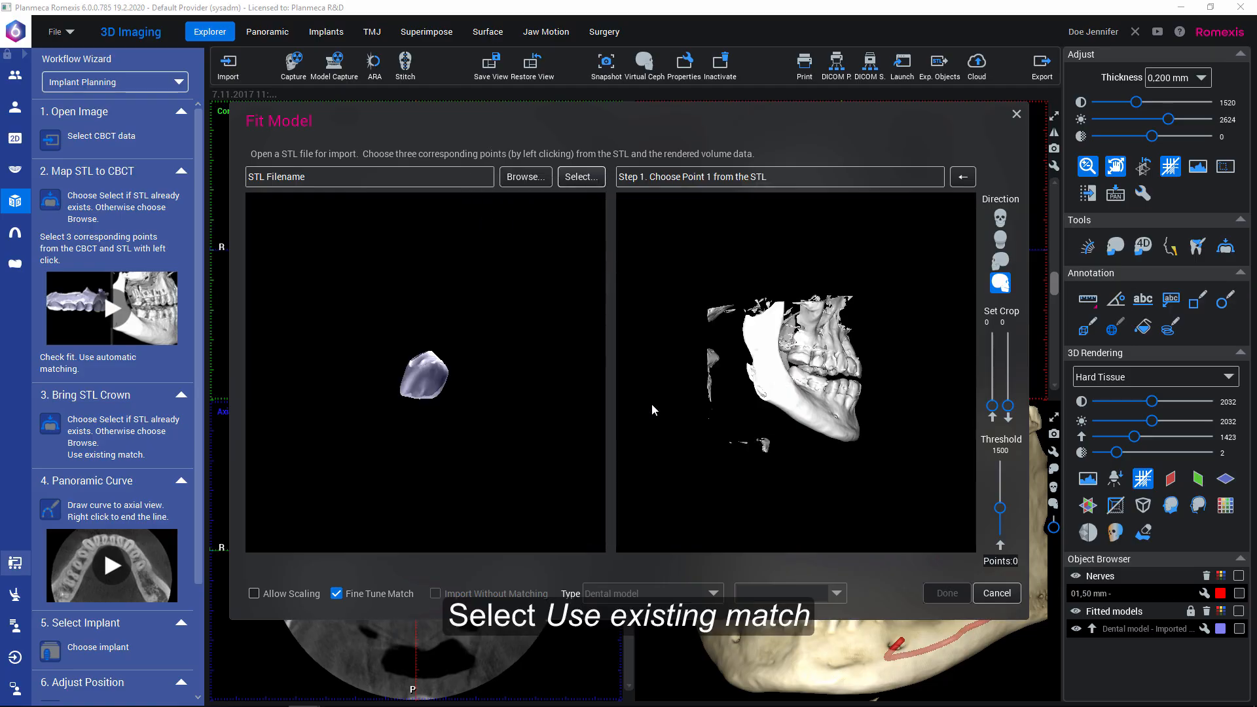
left_click_drag(717, 612, 792, 640)
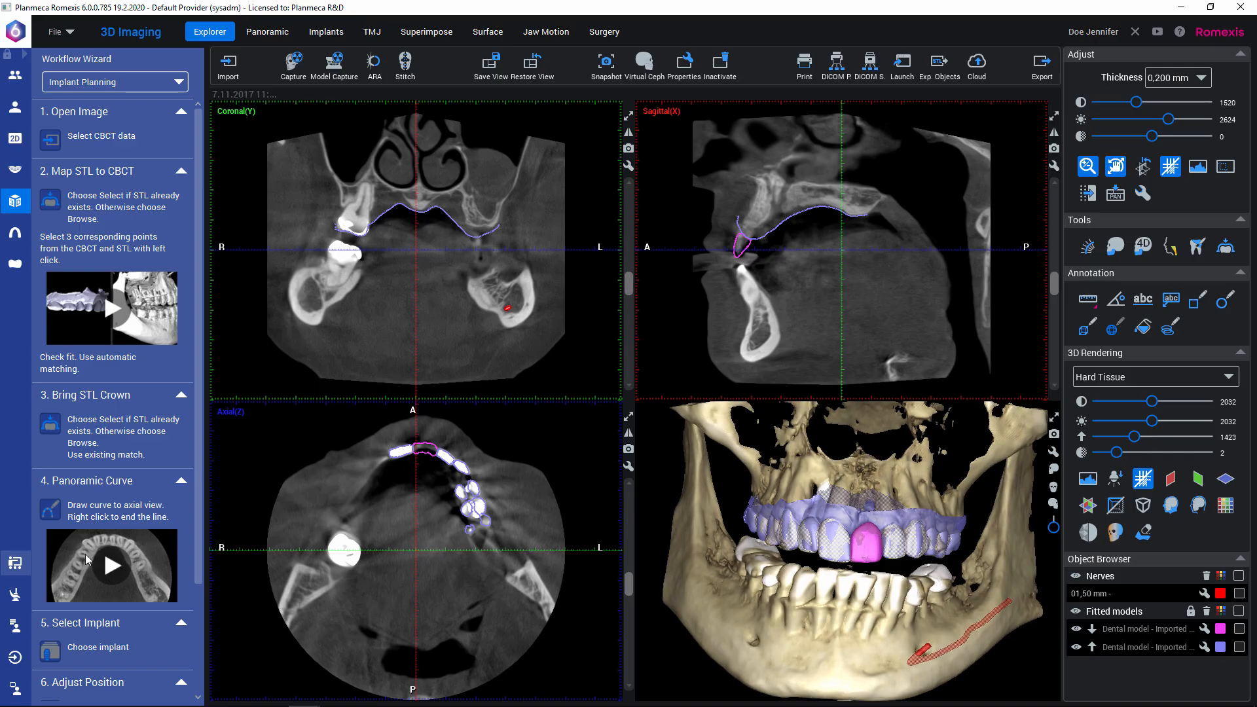
- Draw a panoramic curve along the dental arch in the axial view, from the right jaw end to the left
left_click(50, 517)
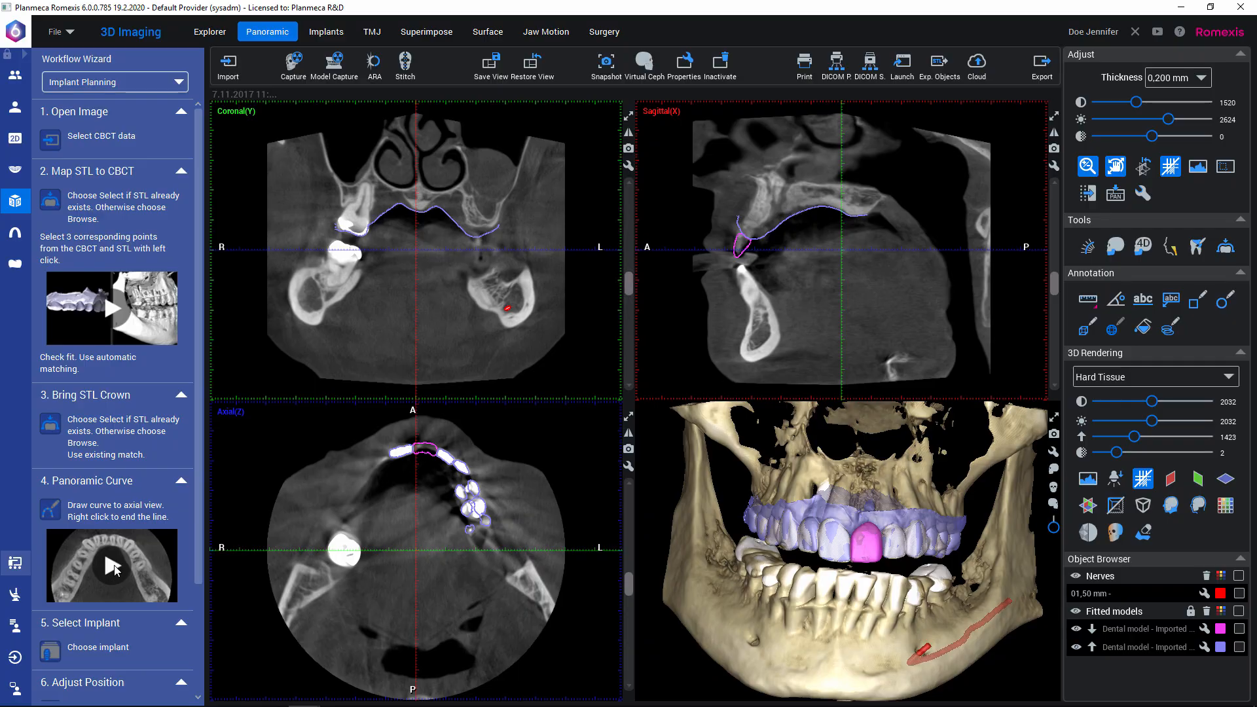
mouse_move(114, 569)
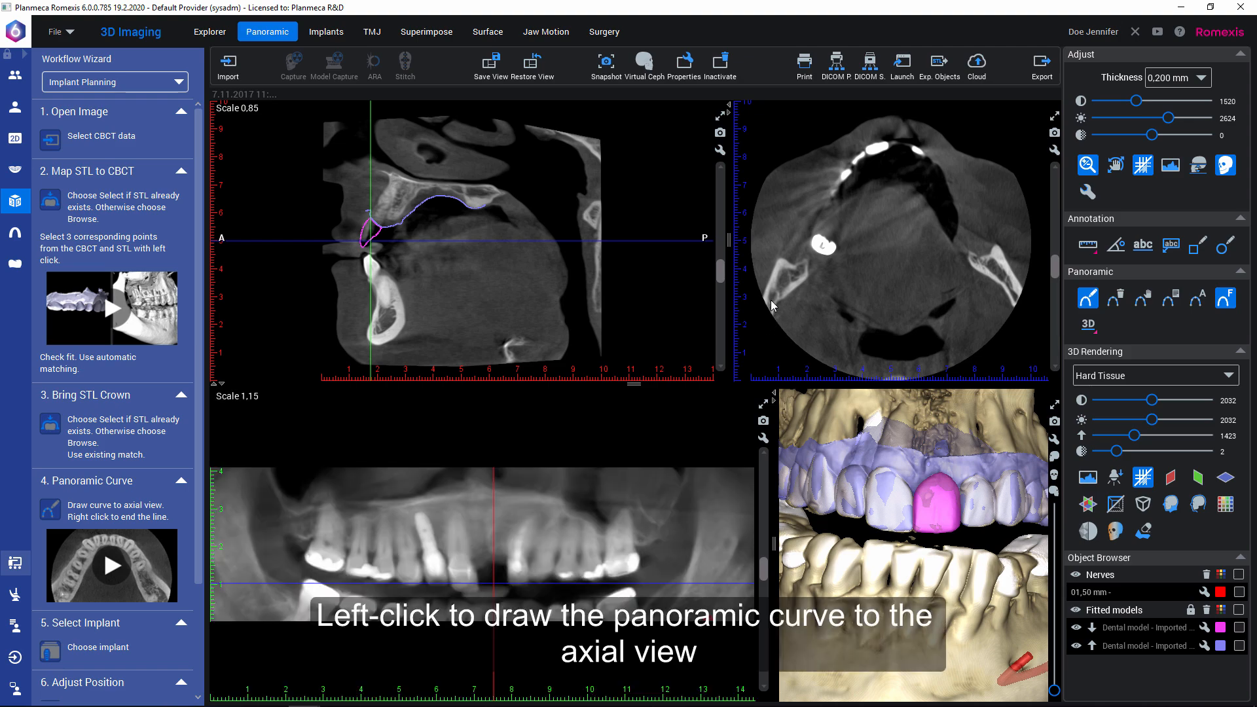
left_click(803, 258)
left_click(826, 210)
left_click(846, 169)
left_click(870, 145)
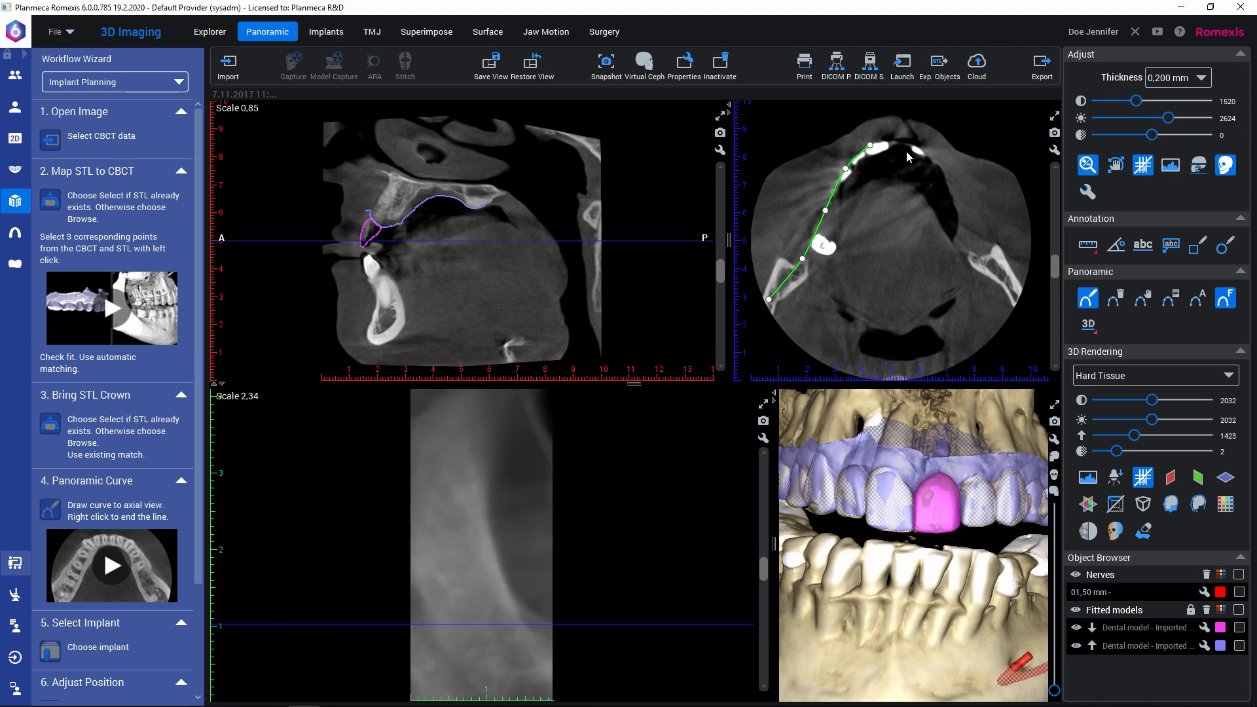
right_click(913, 152)
left_click(941, 194)
left_click(974, 248)
right_click(1021, 303)
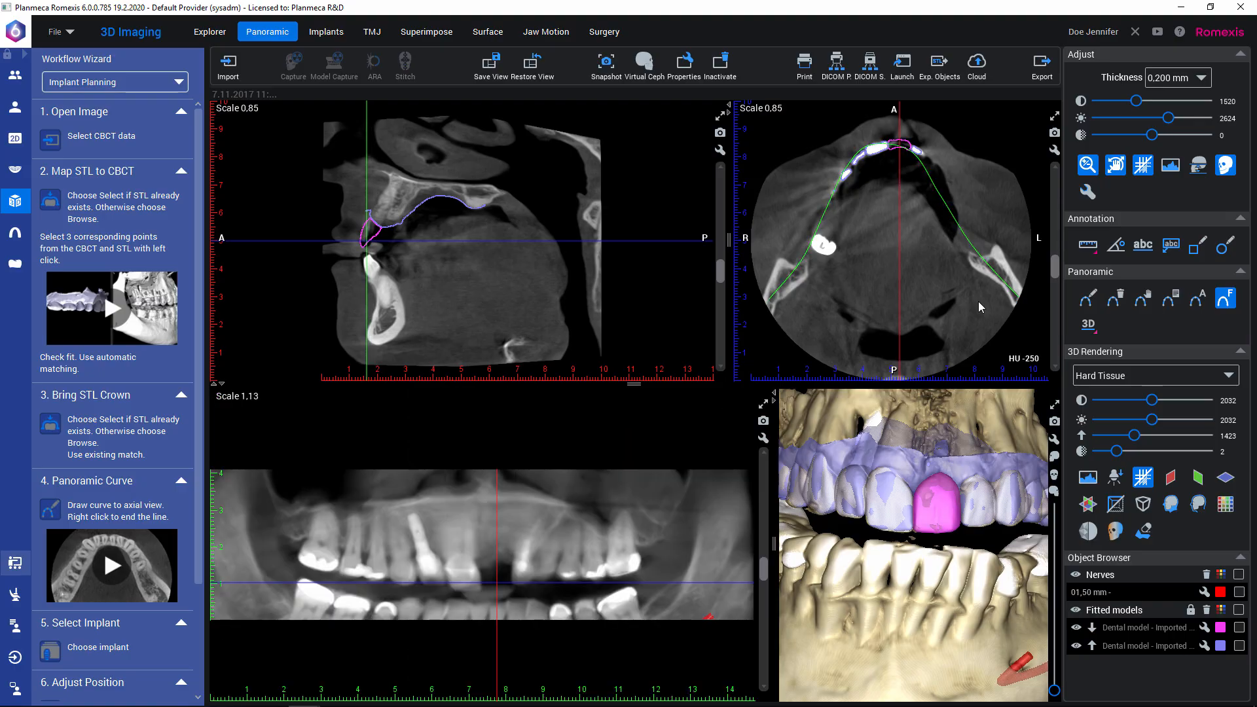
- Open the Implant Library and choose the Straumann Bone Level Roxolid SLA product line
scroll(136, 529, "down", 2)
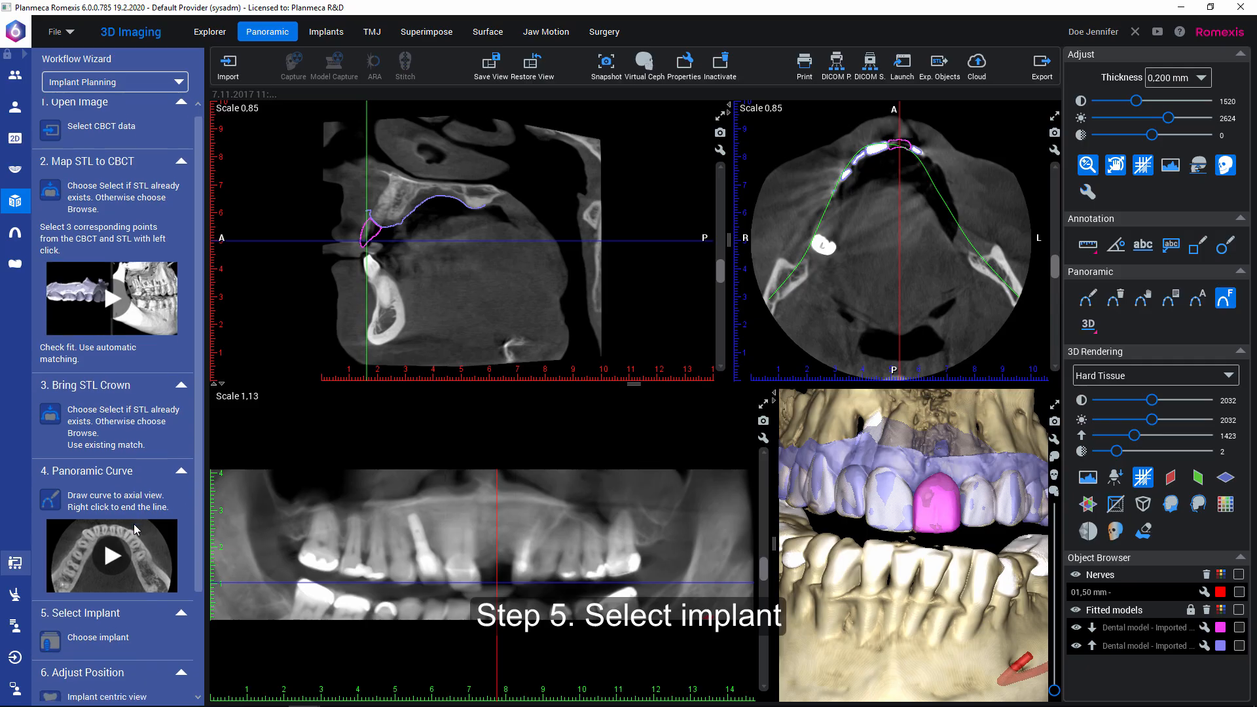
scroll(136, 529, "down", 3)
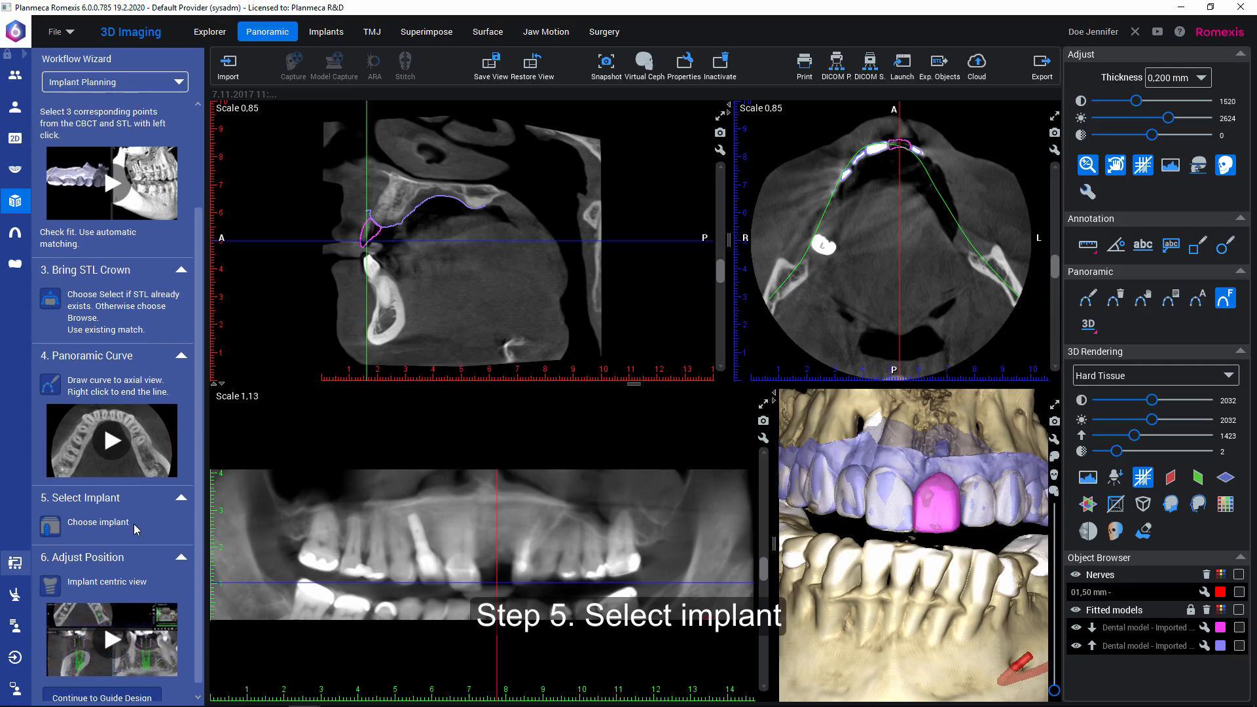
left_click(51, 516)
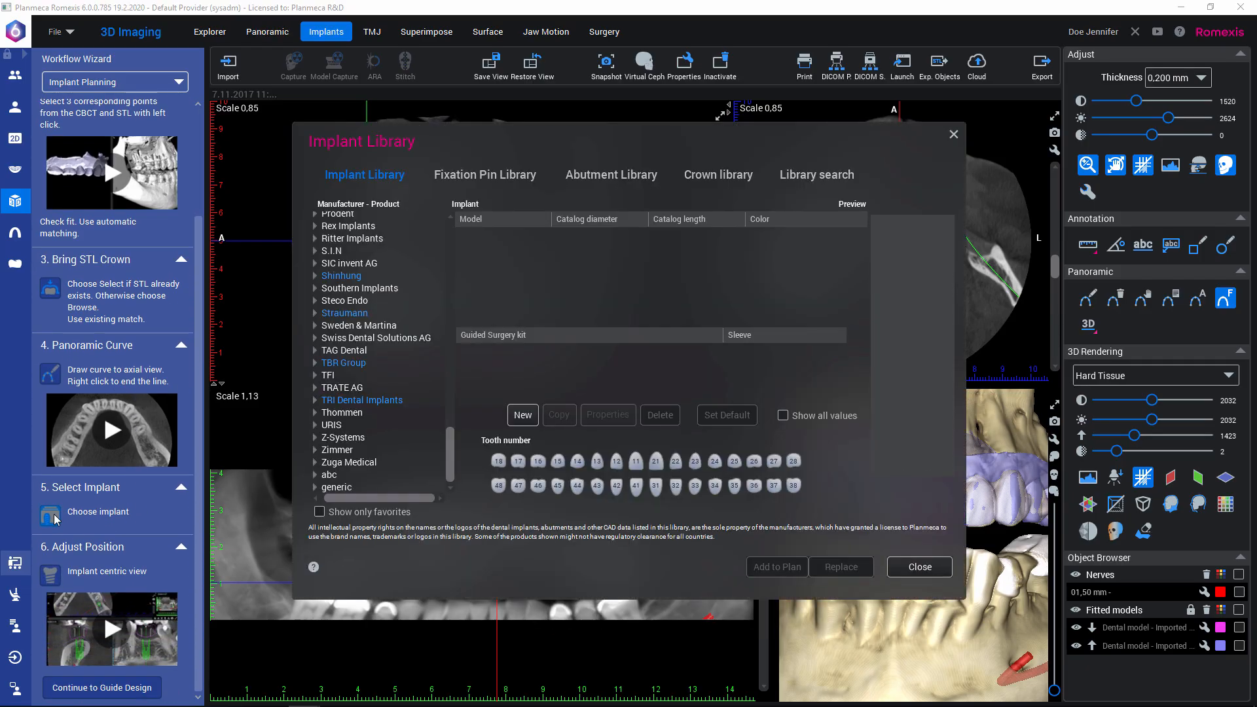
double_click(328, 315)
left_click(360, 232)
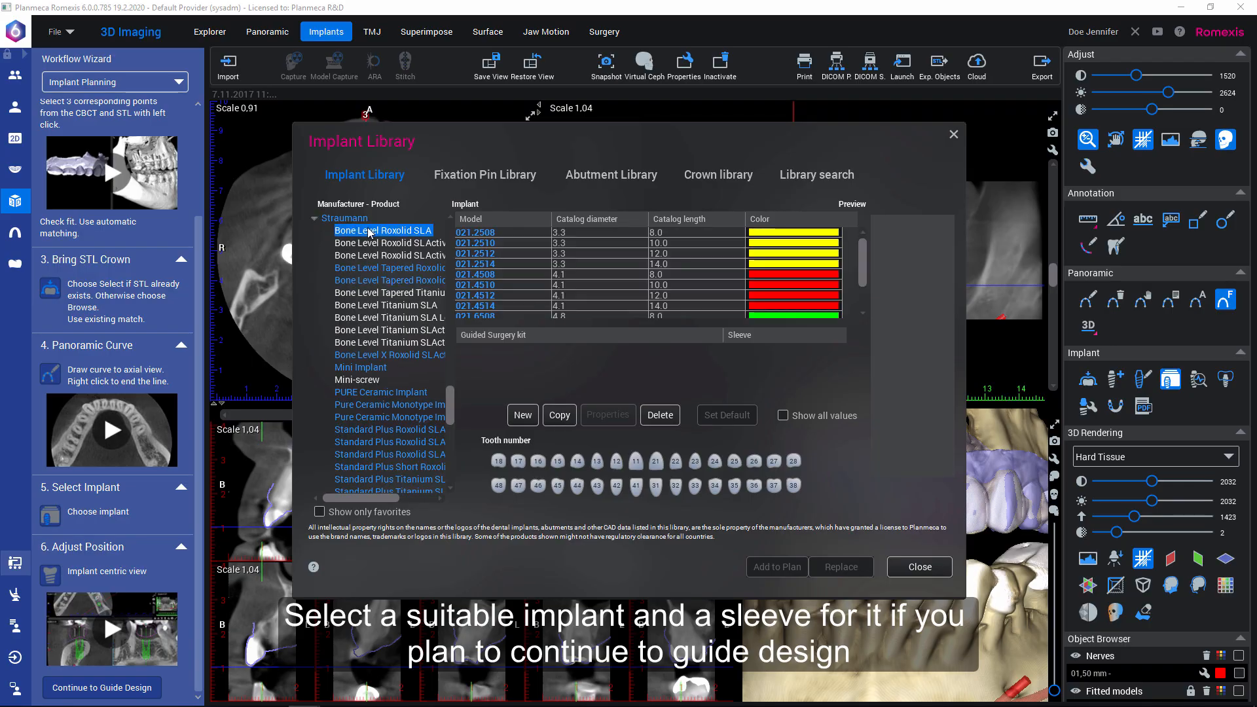
- Add the 3.3 x 10.0 implant 021.2510 to the plan with the Straumann diam 5 mm T-sleeve Fully Guided, 034.053V4
left_click(564, 288)
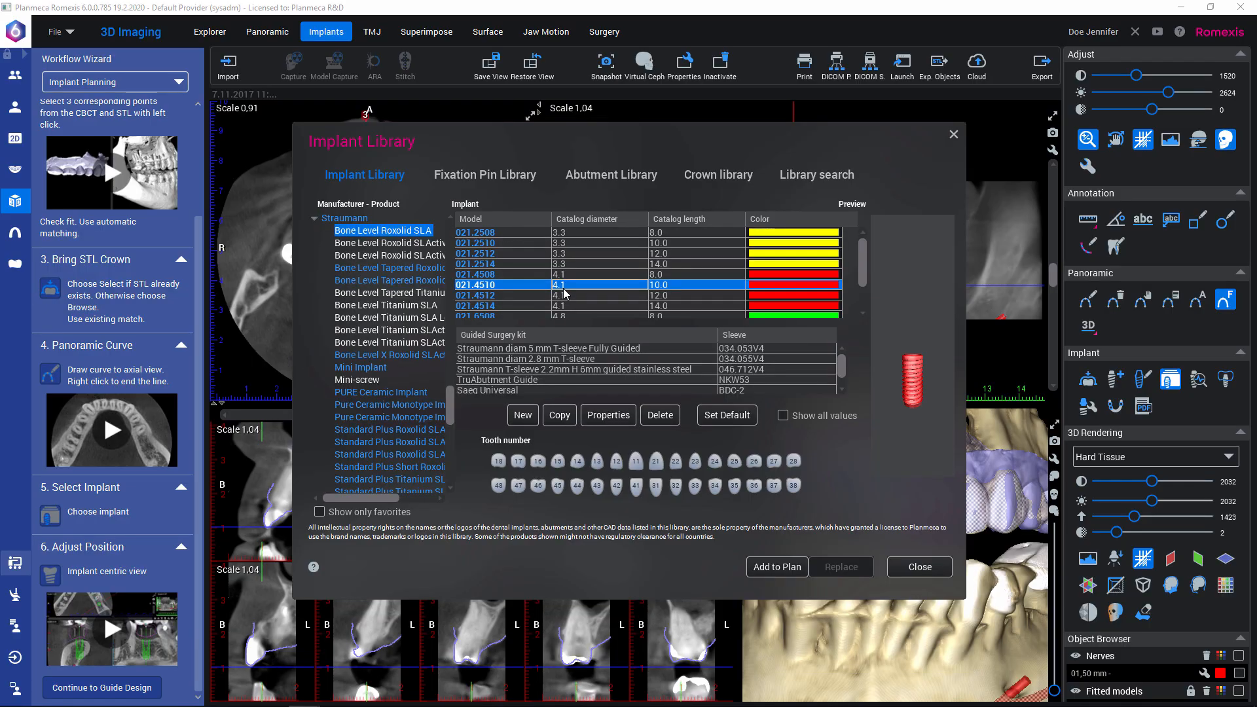
left_click(566, 247)
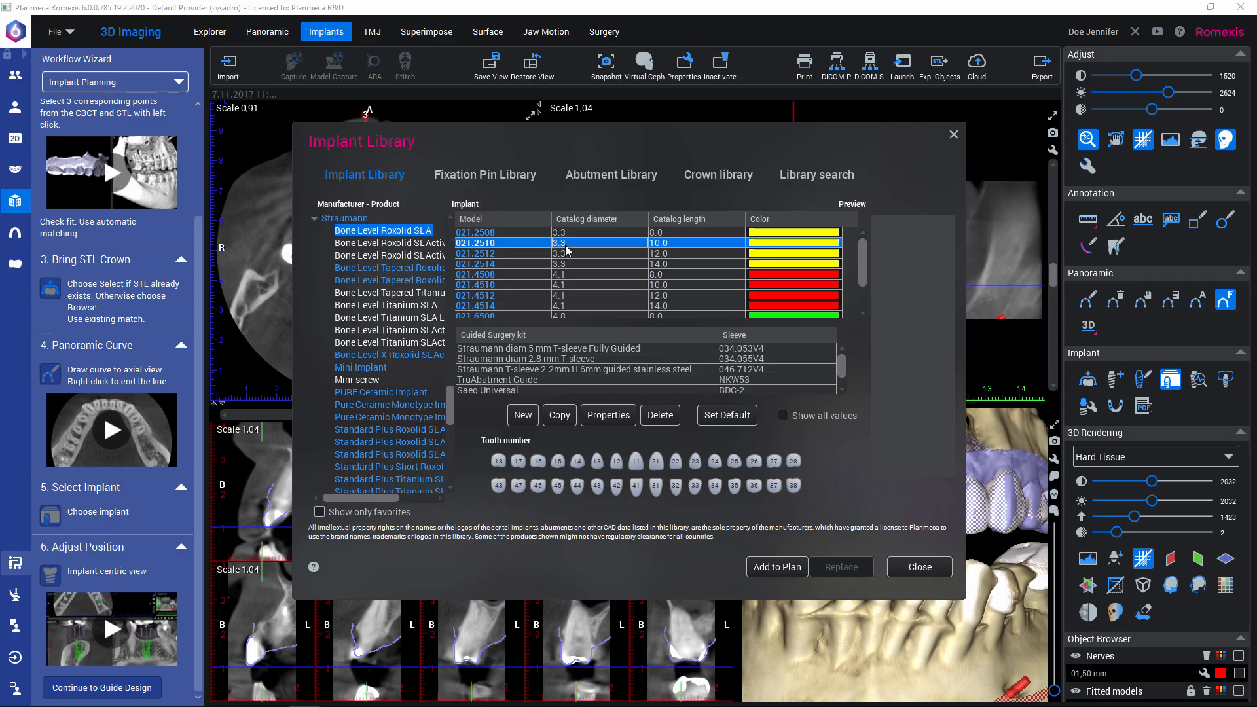
left_click(589, 348)
left_click(760, 565)
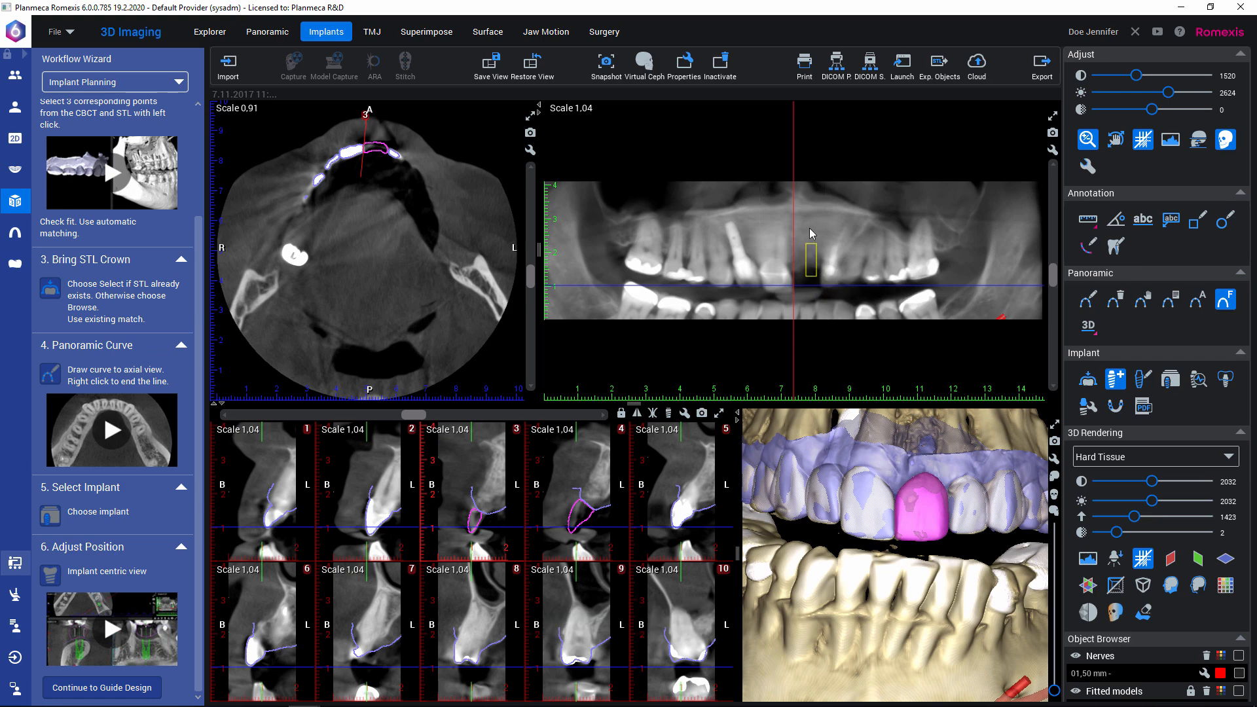
- Place the implant over the missing front tooth in the panoramic view and flip it so the sleeve faces the crown
left_click(814, 228)
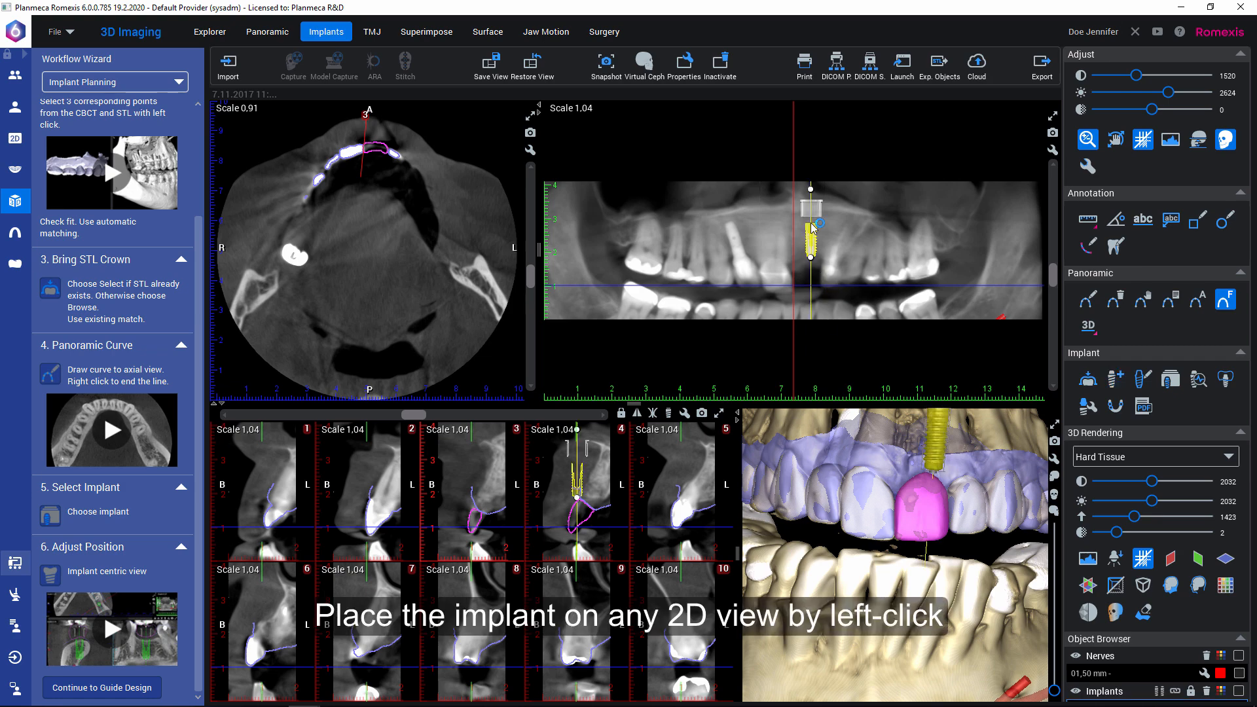
right_click(813, 228)
left_click(830, 247)
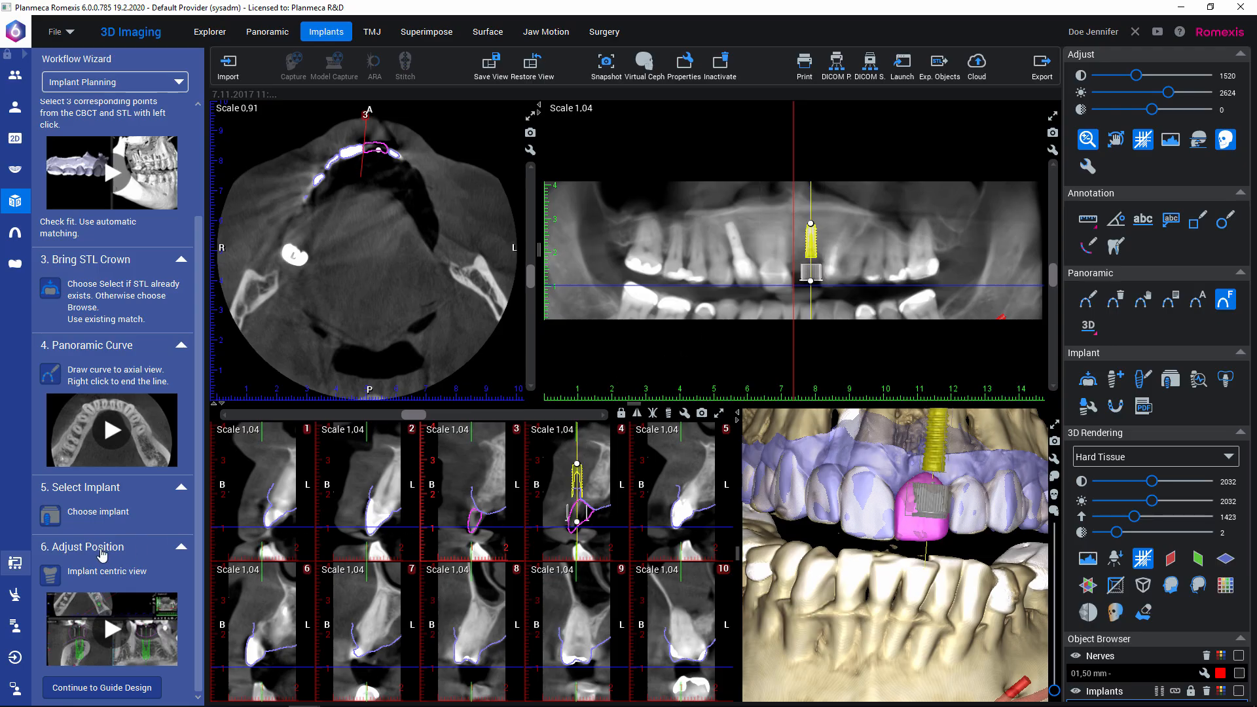
- Switch to the implant centric view and tilt the implant in both cross-sections to follow the jawbone and the crown
left_click(54, 585)
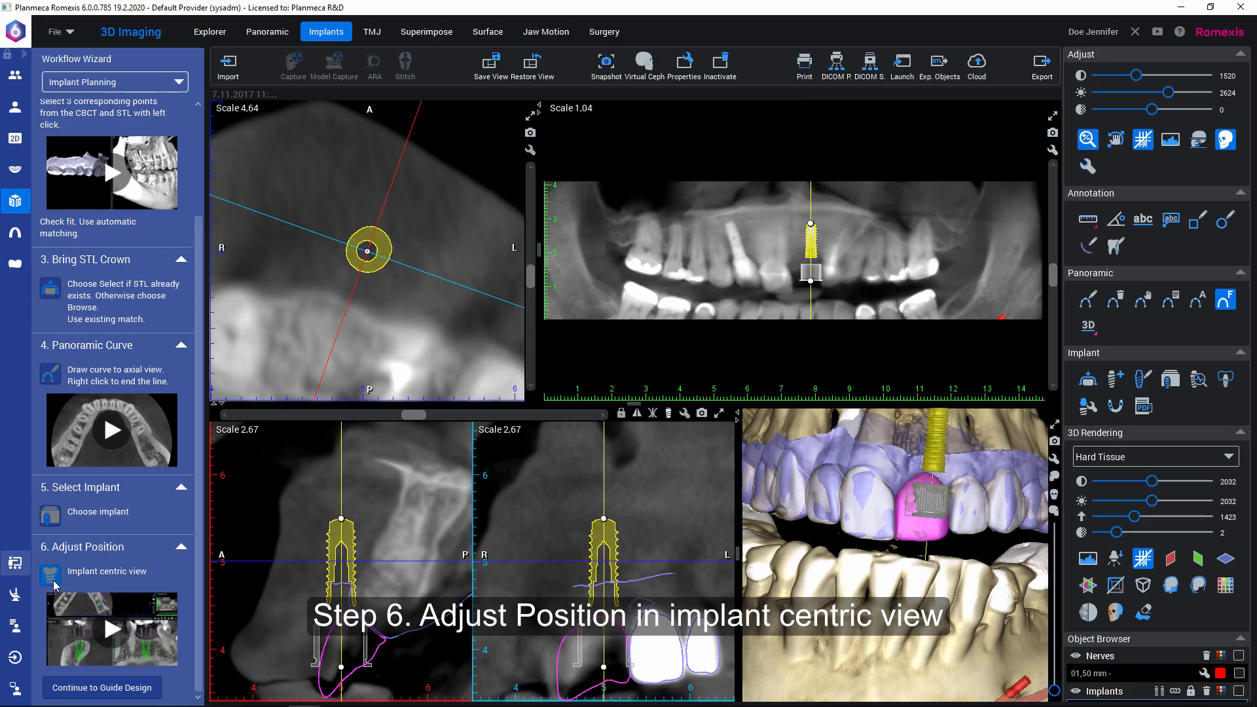
mouse_move(115, 634)
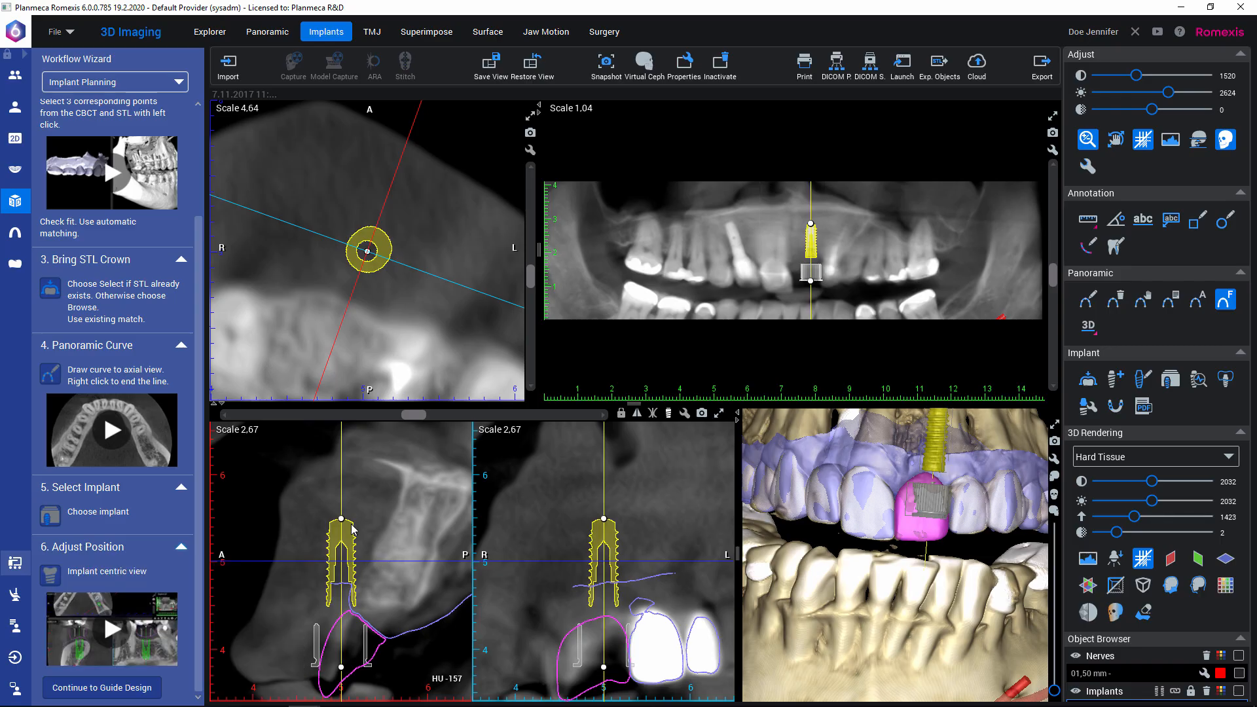
left_click_drag(342, 519, 419, 519)
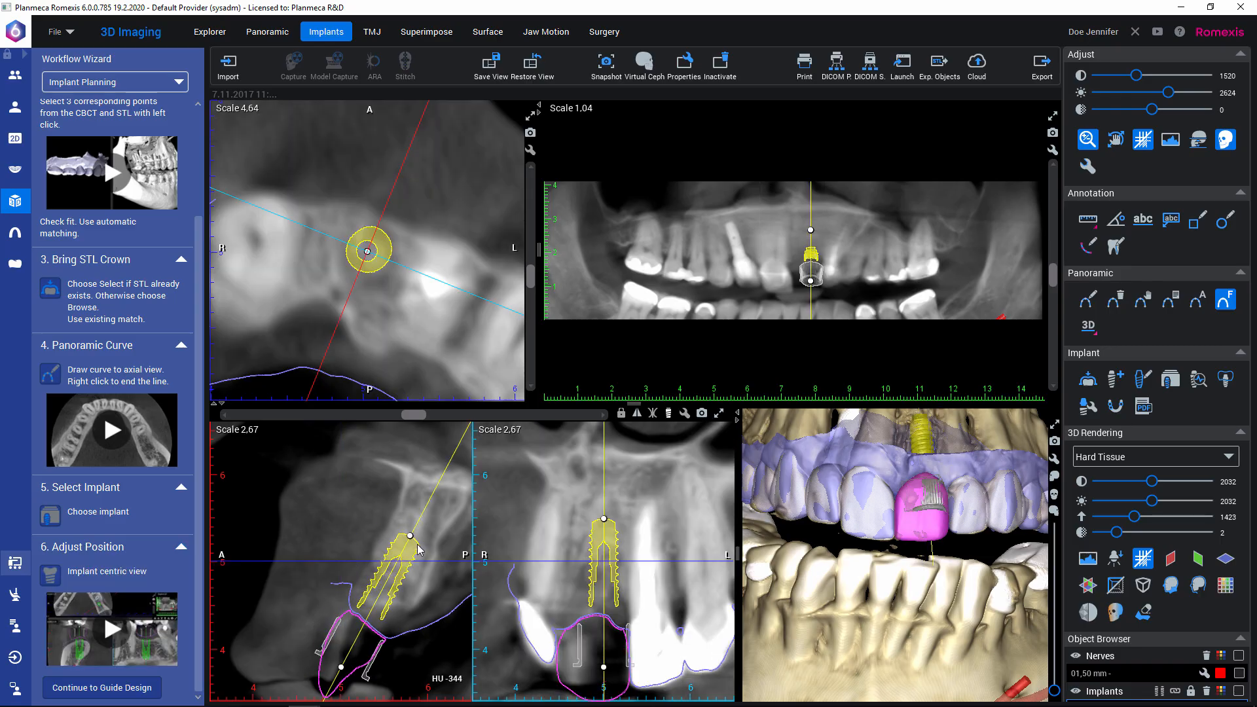
left_click_drag(608, 566, 589, 561)
left_click_drag(342, 554, 343, 551)
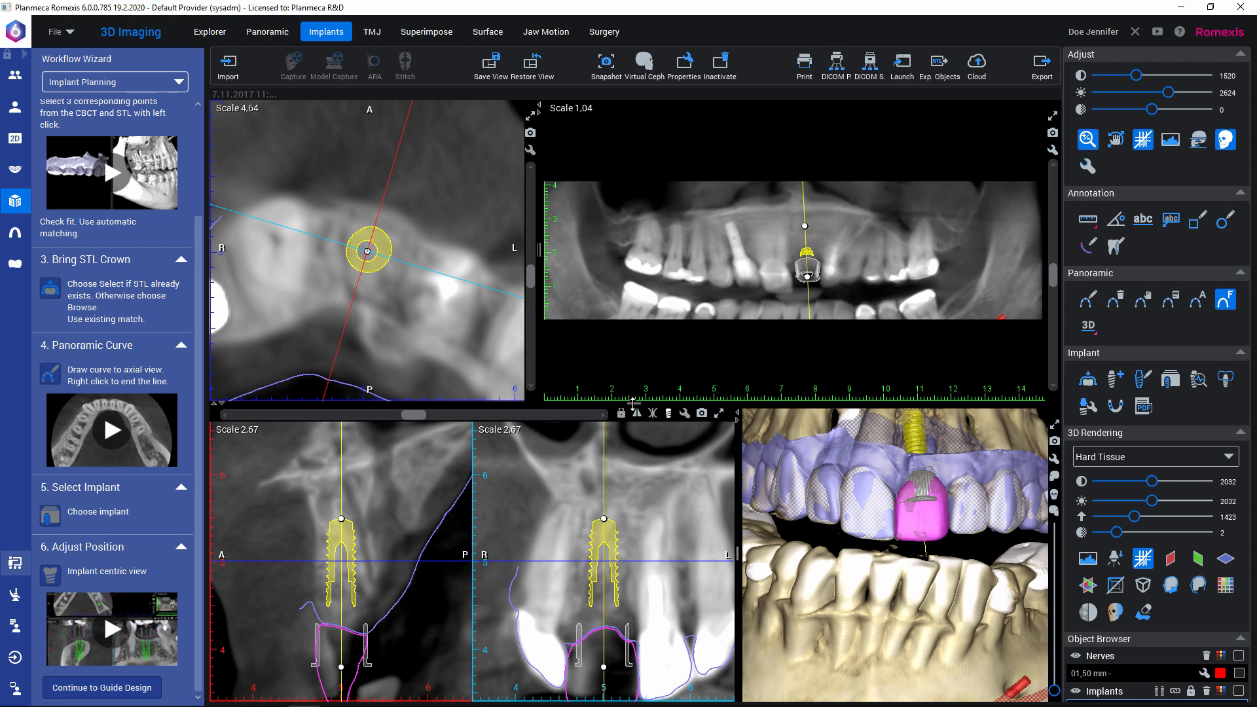
- Enlarge the implant cross-section views and fine-tune the implant's position and angle relative to the bone and the crown outline
left_click_drag(634, 351, 634, 343)
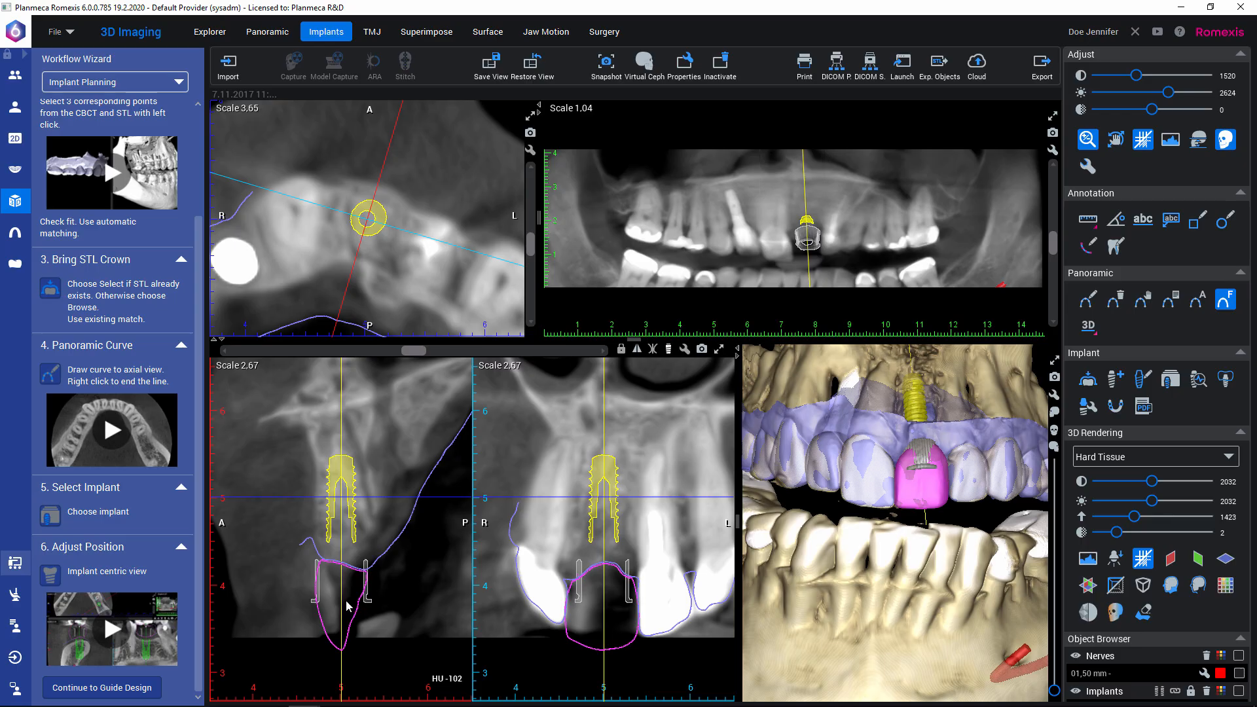
left_click(350, 496)
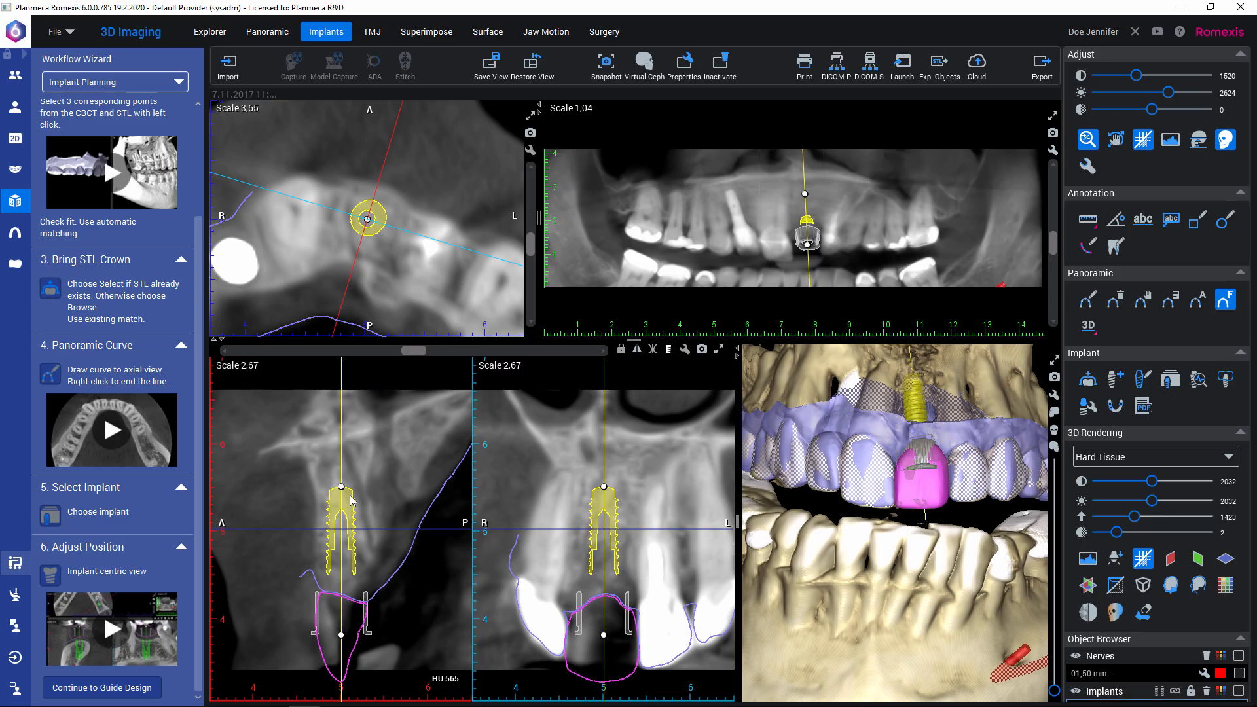
left_click_drag(342, 636, 341, 635)
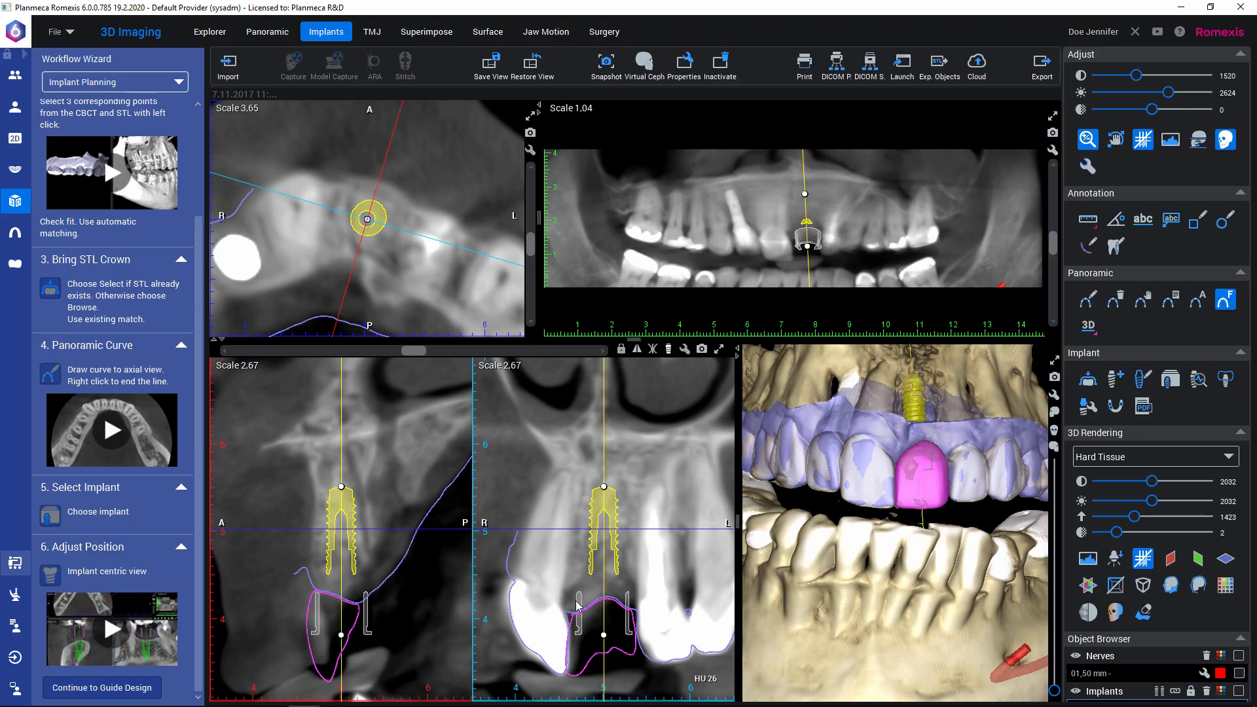
left_click_drag(344, 503, 342, 502)
left_click_drag(340, 636, 342, 635)
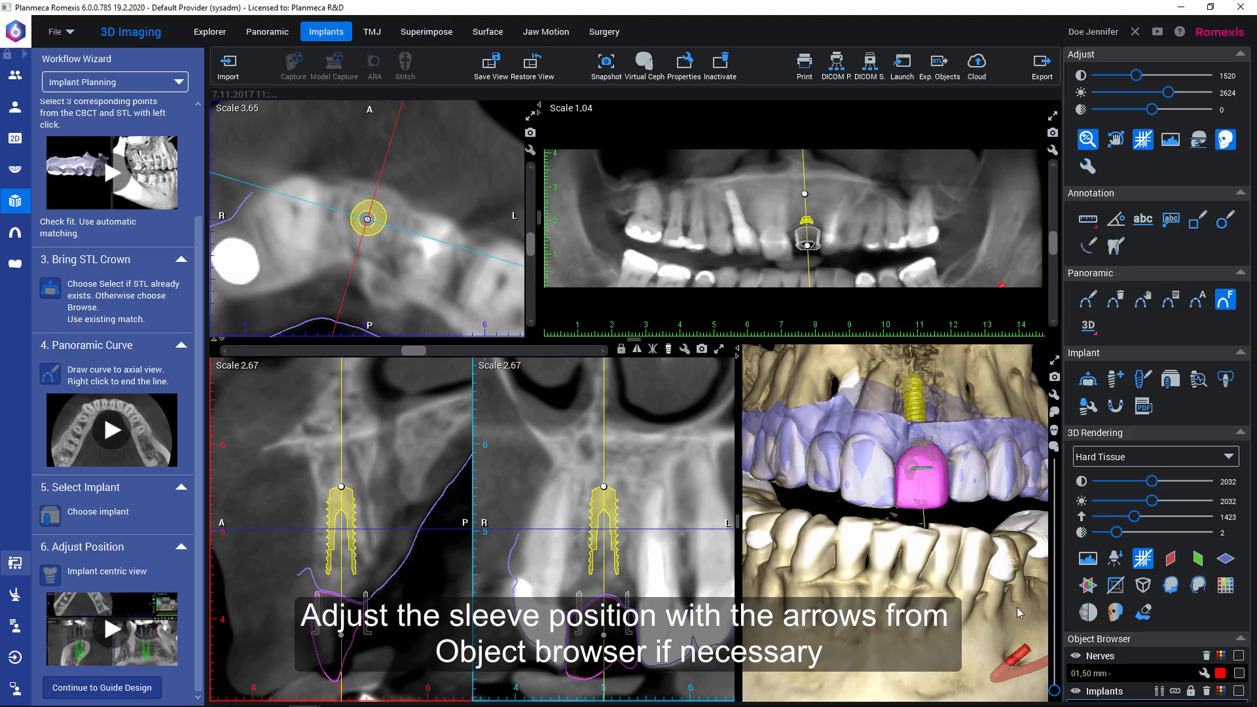
- Move the sleeve away from the implant in two steps, to a distance of 6.0 mm
scroll(1138, 611, "down", 3)
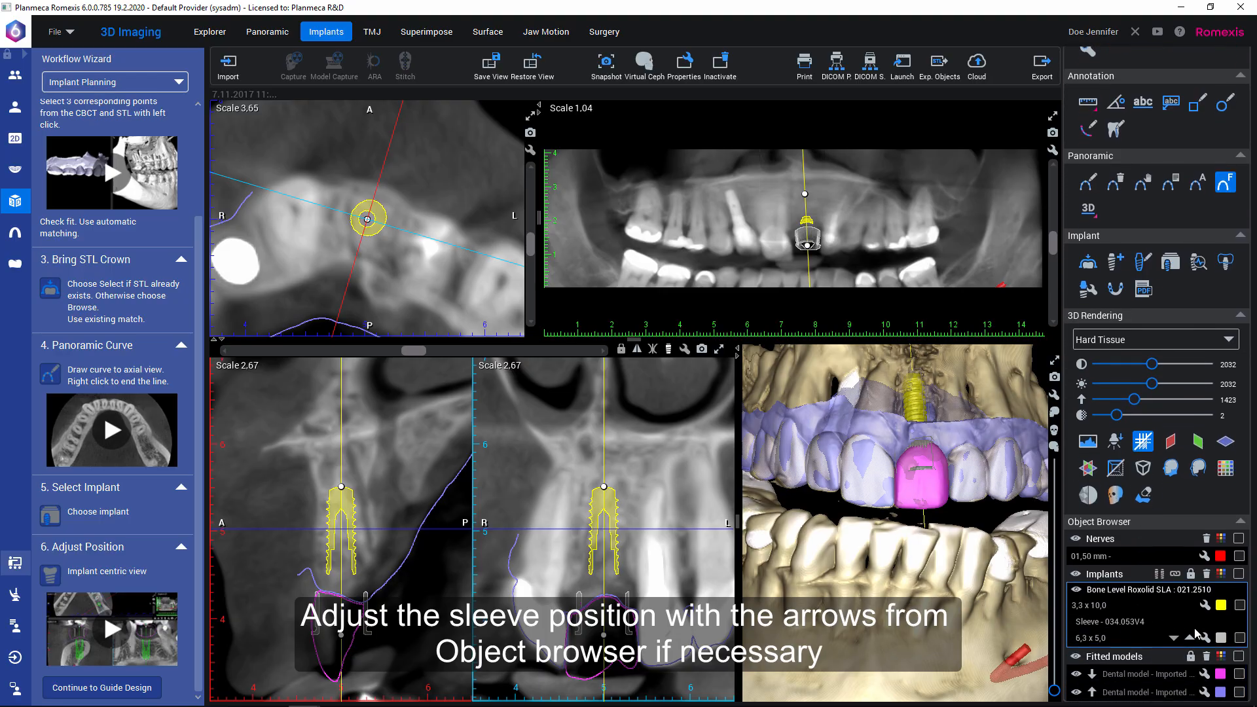
left_click(1190, 638)
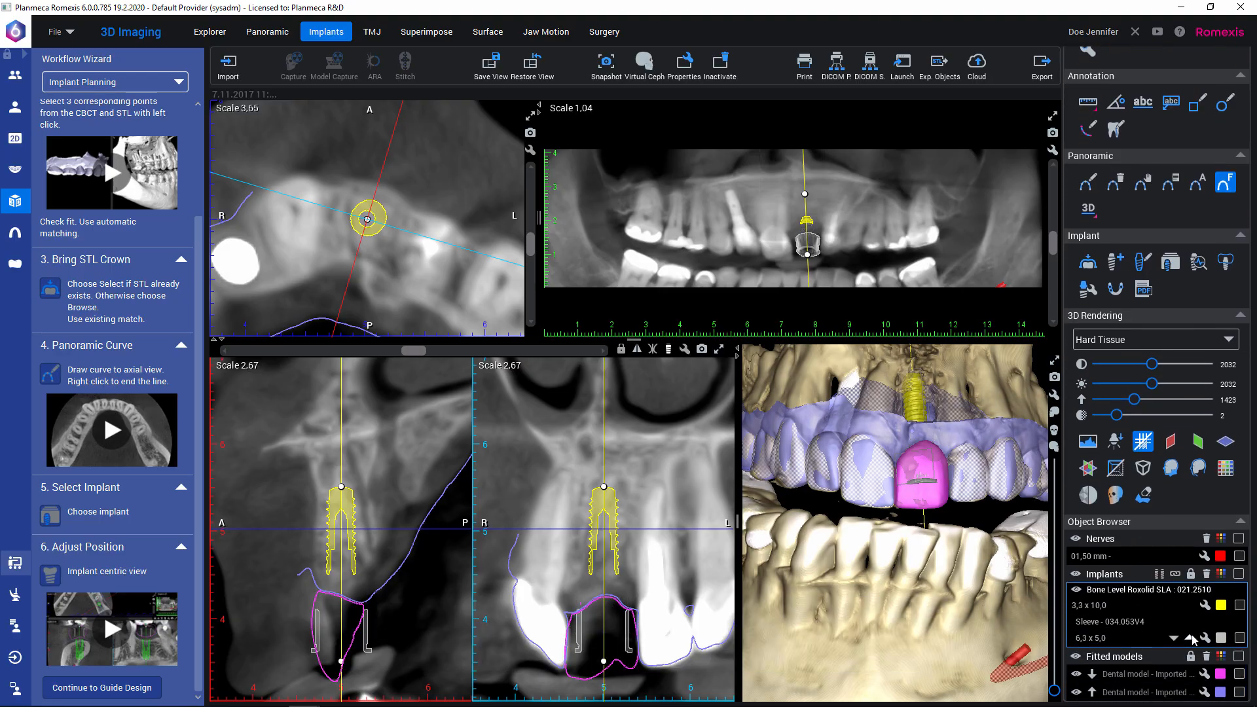
left_click(1189, 638)
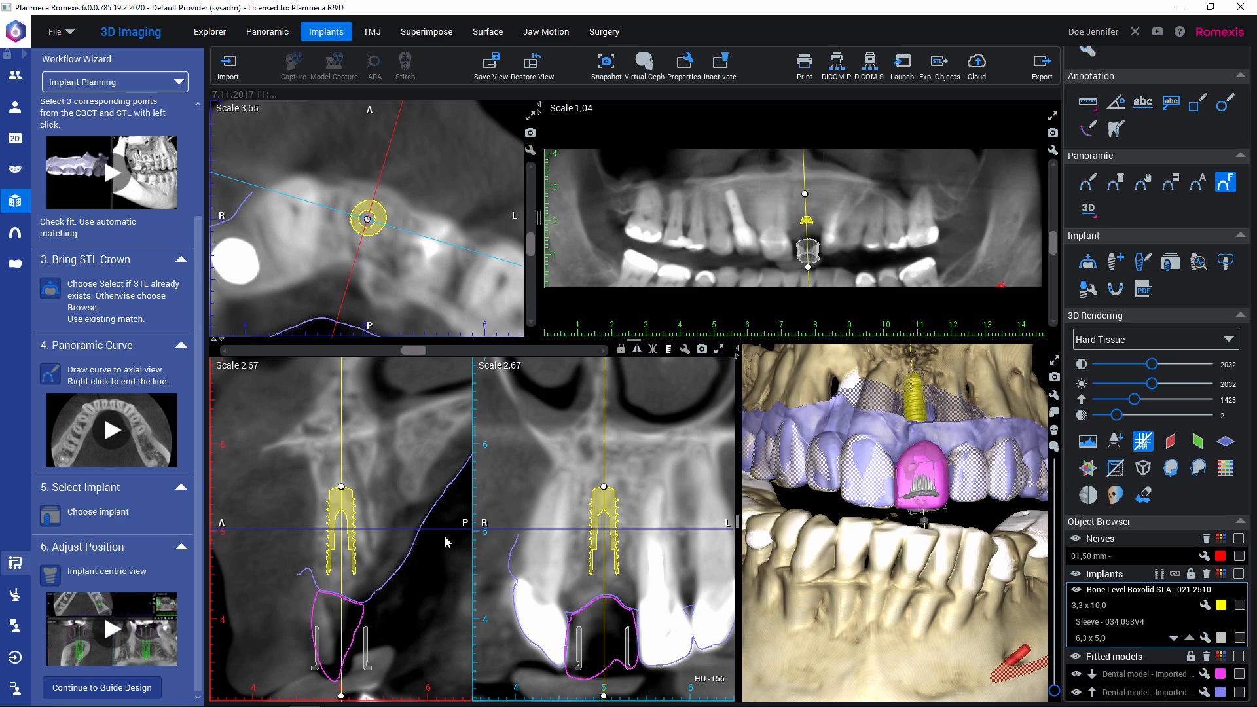
- Hide the pink crown model among the fitted models and continue to guide design
left_click_drag(415, 351, 442, 365)
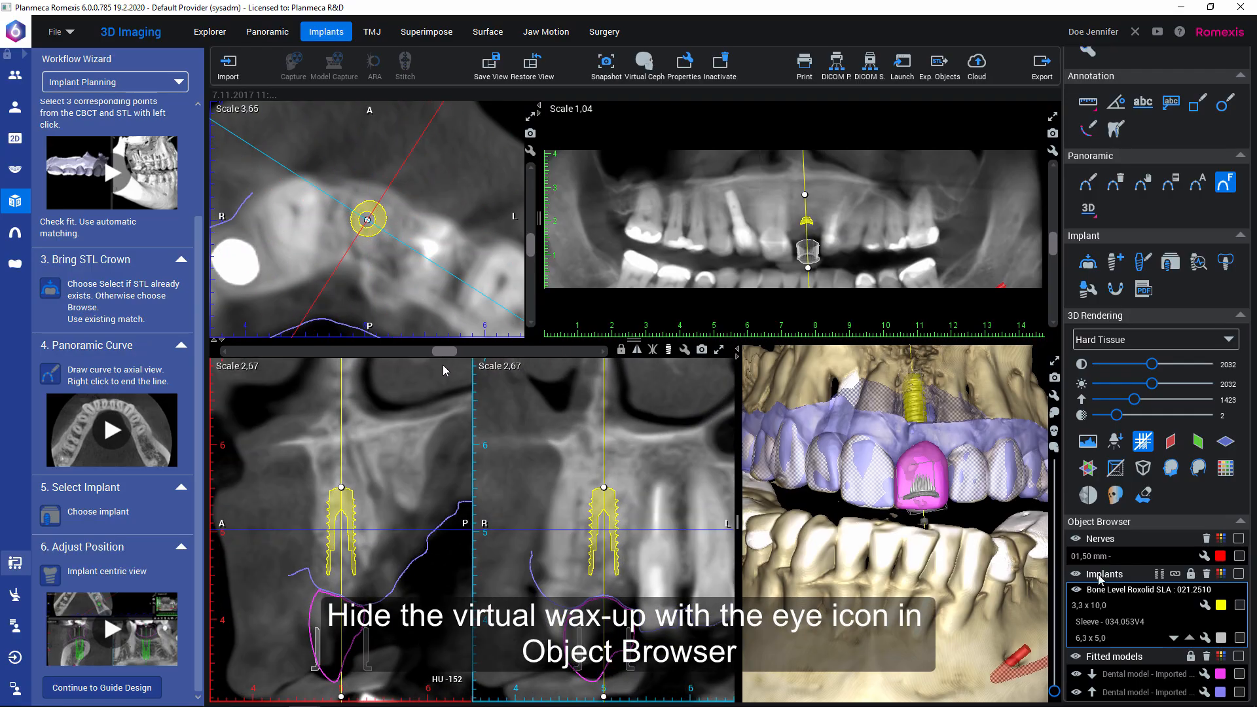
left_click(1078, 674)
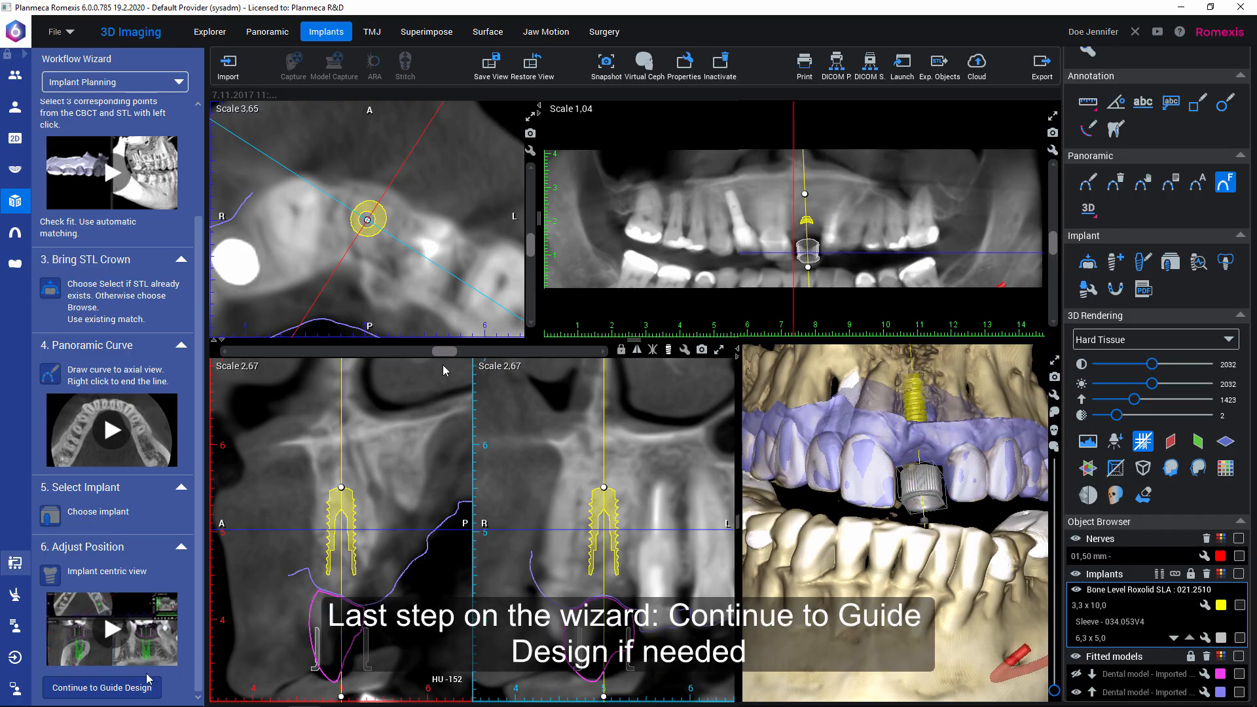
left_click(133, 687)
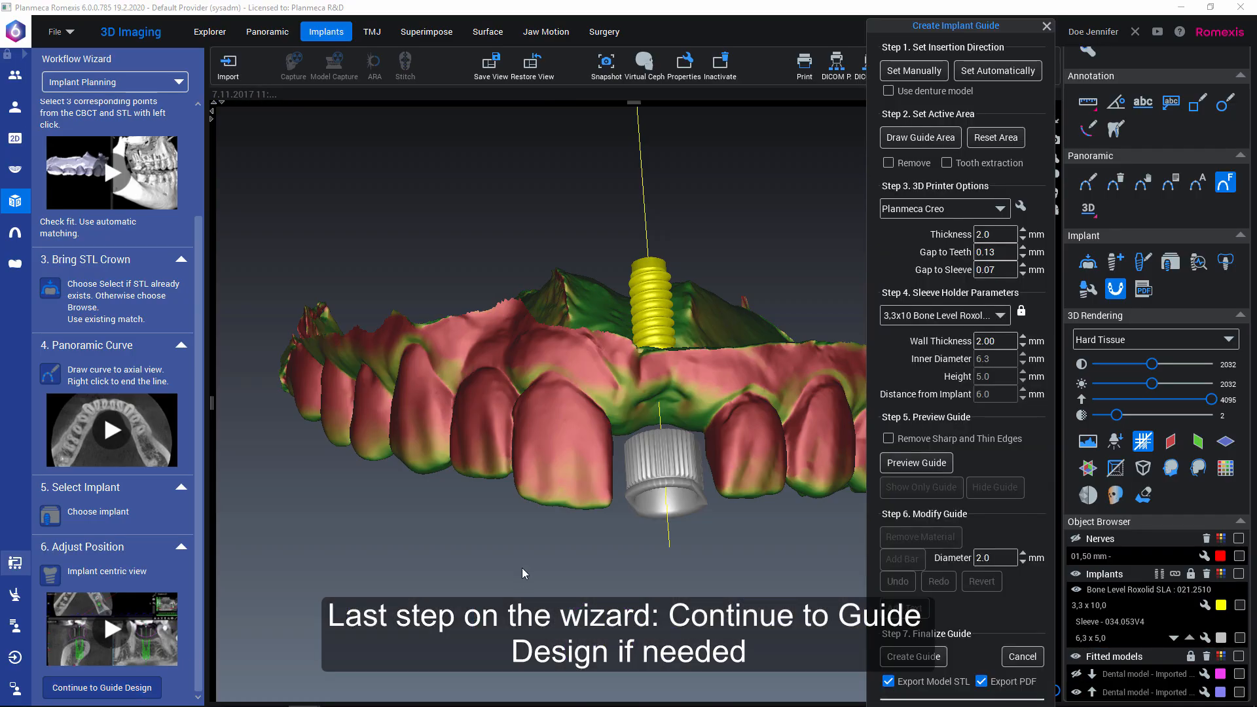
- Set the sleeve's rotation angle to 154° in its properties
left_click_drag(583, 558, 667, 388)
scroll(666, 387, "up", 2)
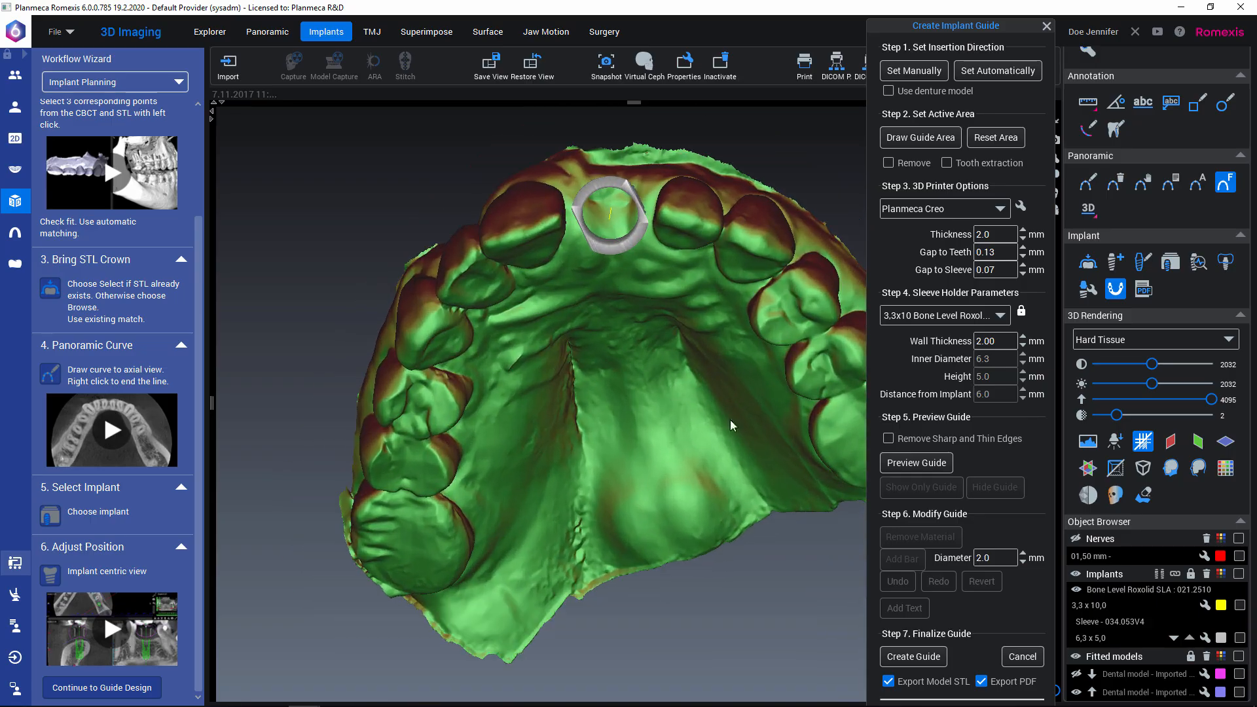
left_click(1206, 638)
left_click_drag(95, 542, 157, 542)
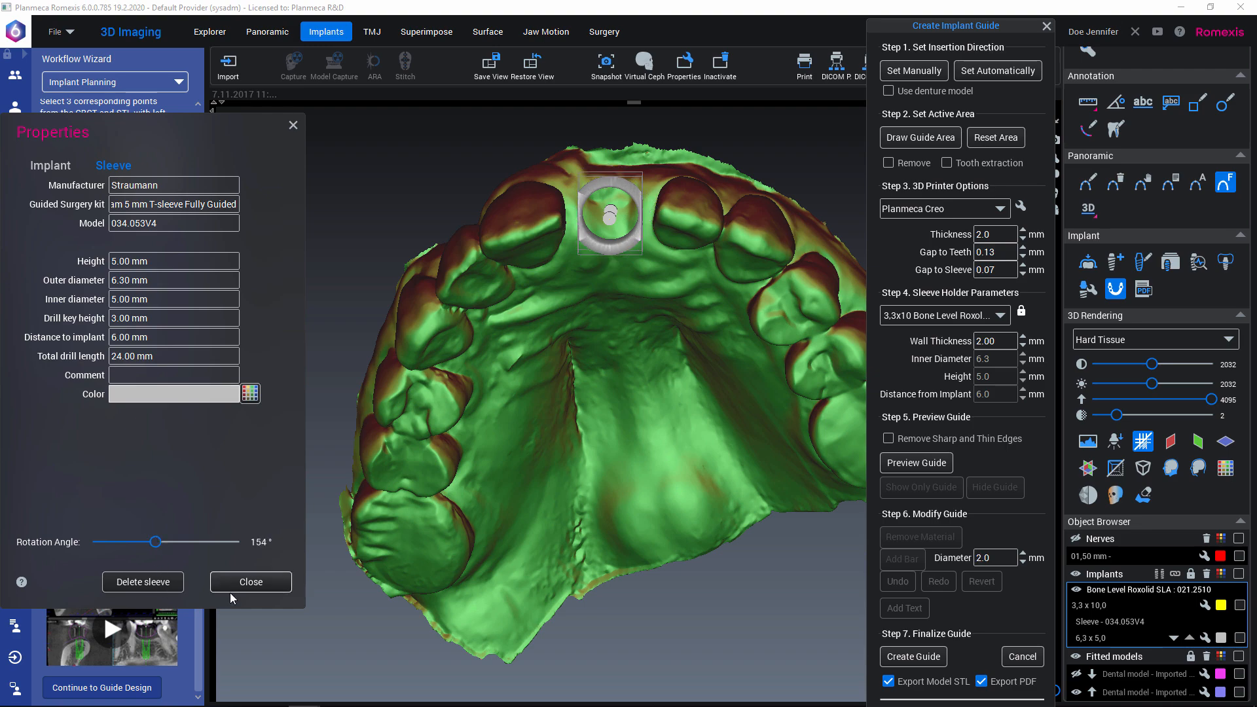
left_click(251, 582)
- Set the guide's insertion direction manually from the occlusal view and draw the guide area over the teeth on both sides of the implant
left_click_drag(641, 395, 627, 336)
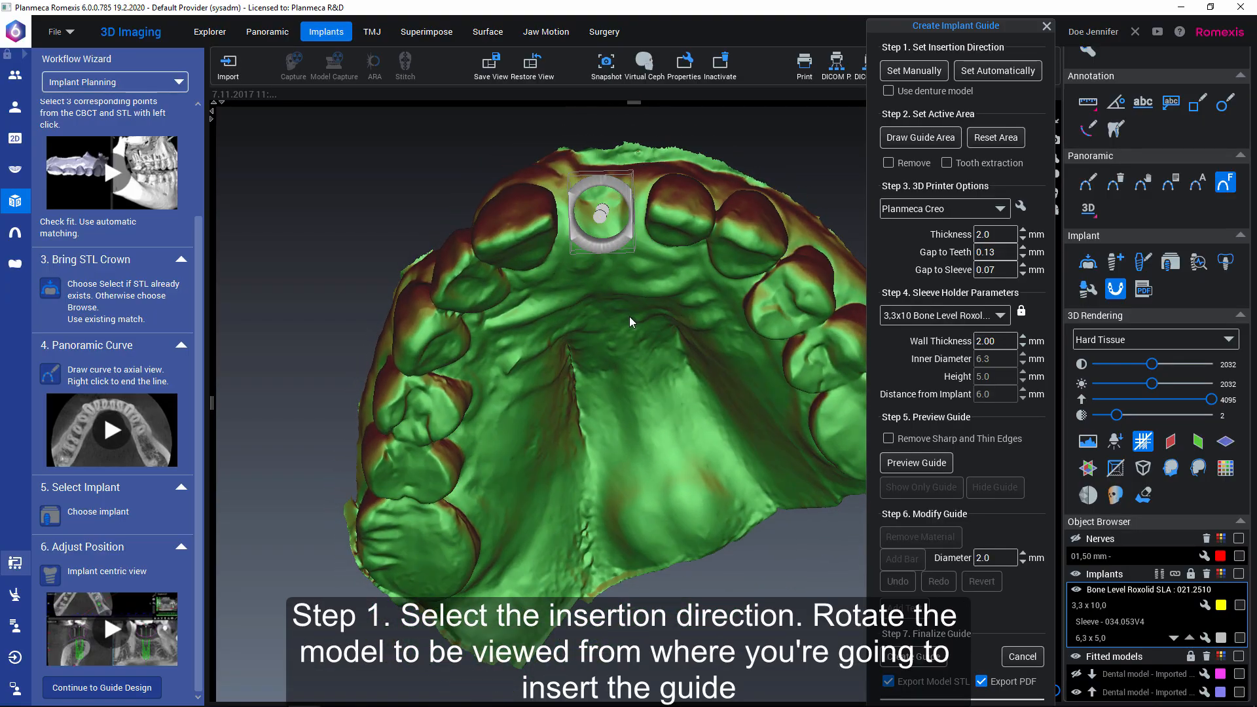
left_click(909, 72)
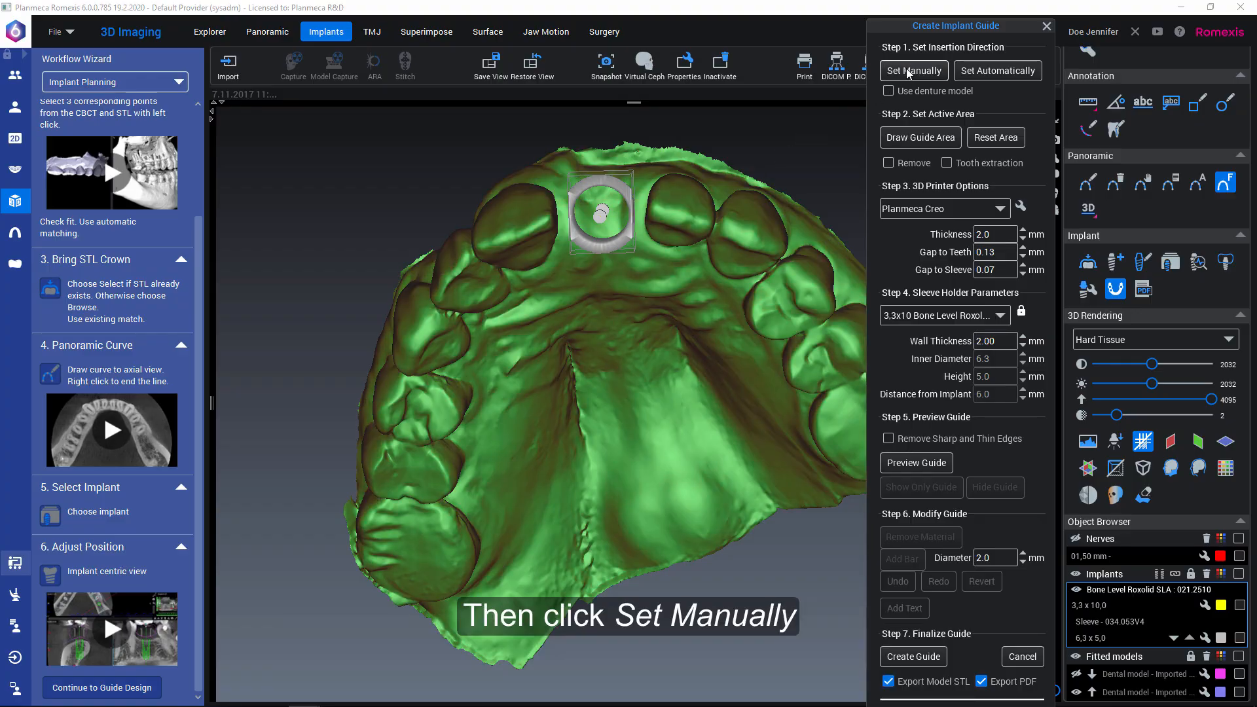
left_click(928, 138)
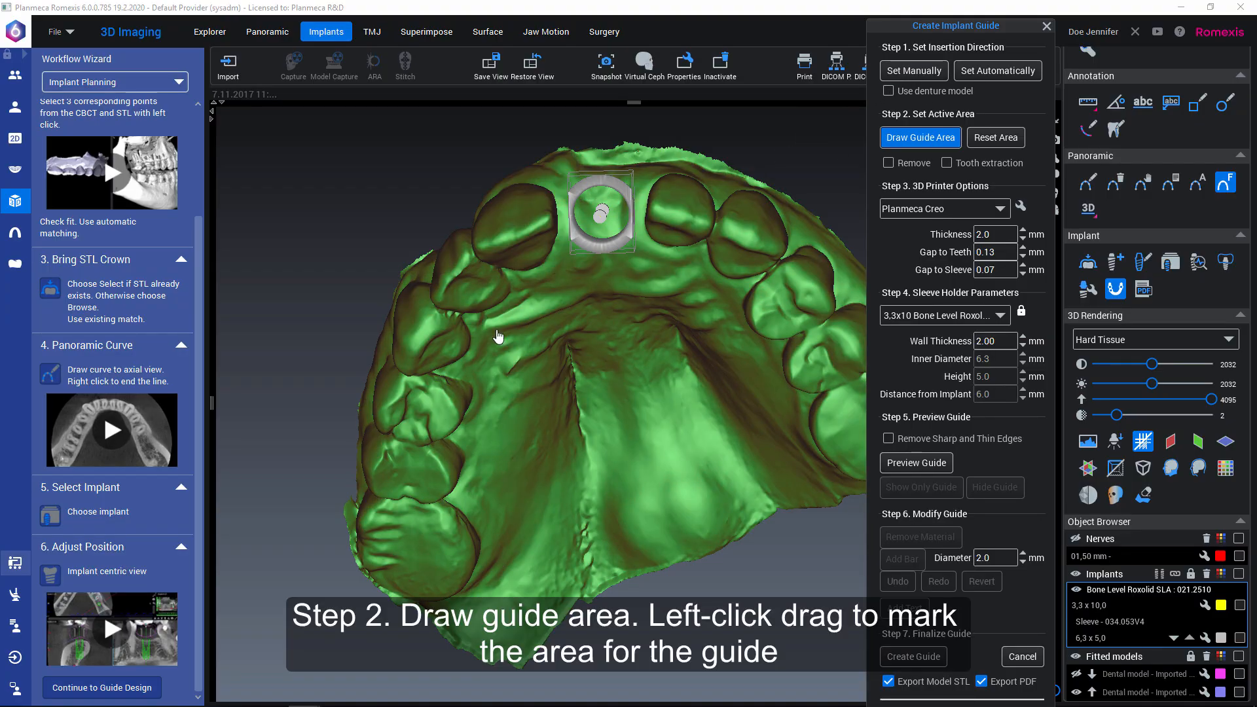
mouse_move(387, 408)
left_mouse_down()
mouse_move(400, 417)
mouse_move(473, 377)
mouse_move(505, 306)
mouse_move(610, 263)
mouse_move(685, 270)
mouse_move(780, 350)
mouse_move(827, 317)
mouse_move(812, 248)
mouse_move(658, 171)
mouse_move(548, 175)
mouse_move(435, 279)
mouse_move(367, 411)
left_mouse_up()
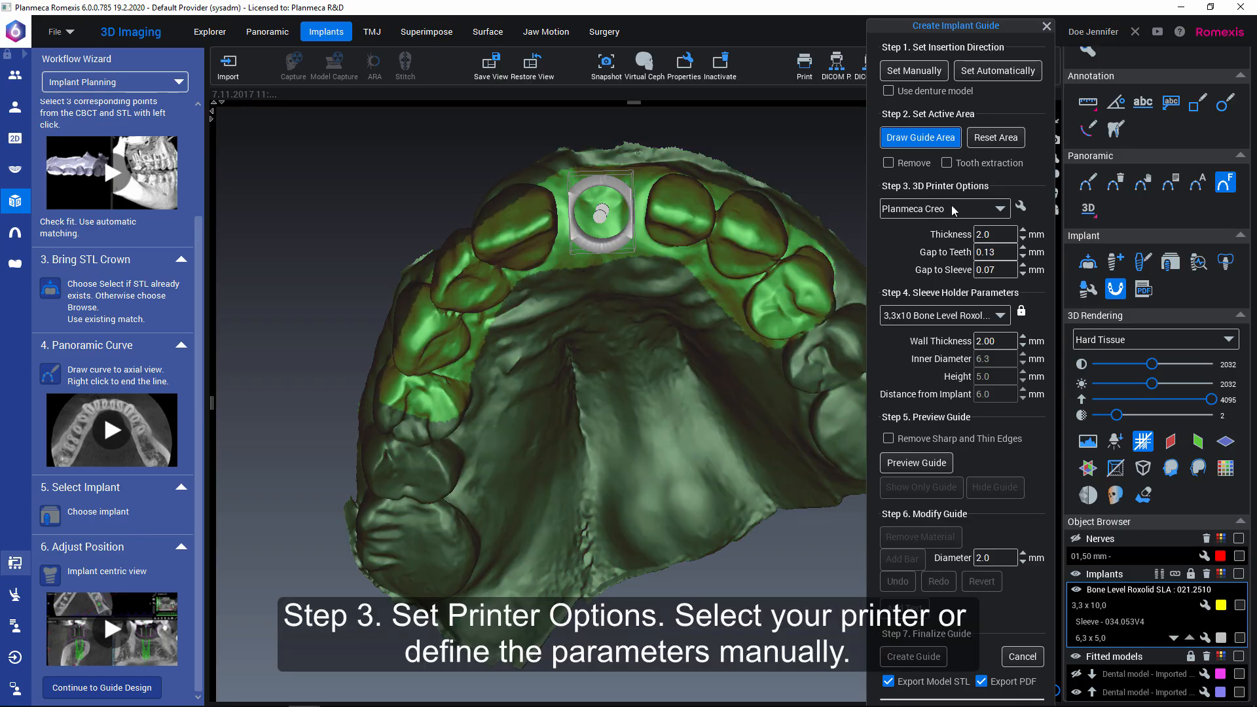
- Review the 3D printer choices, keep Planmeca Creo and generate the guide preview
left_click(1002, 210)
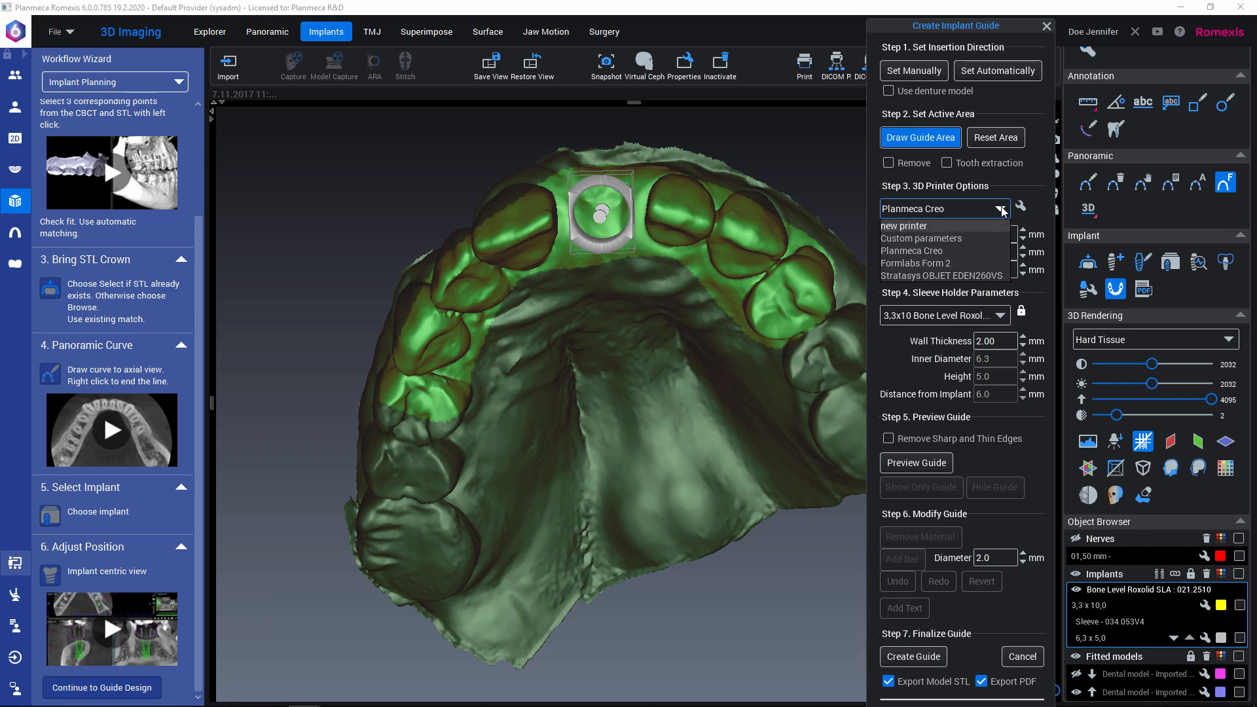
left_click(1003, 210)
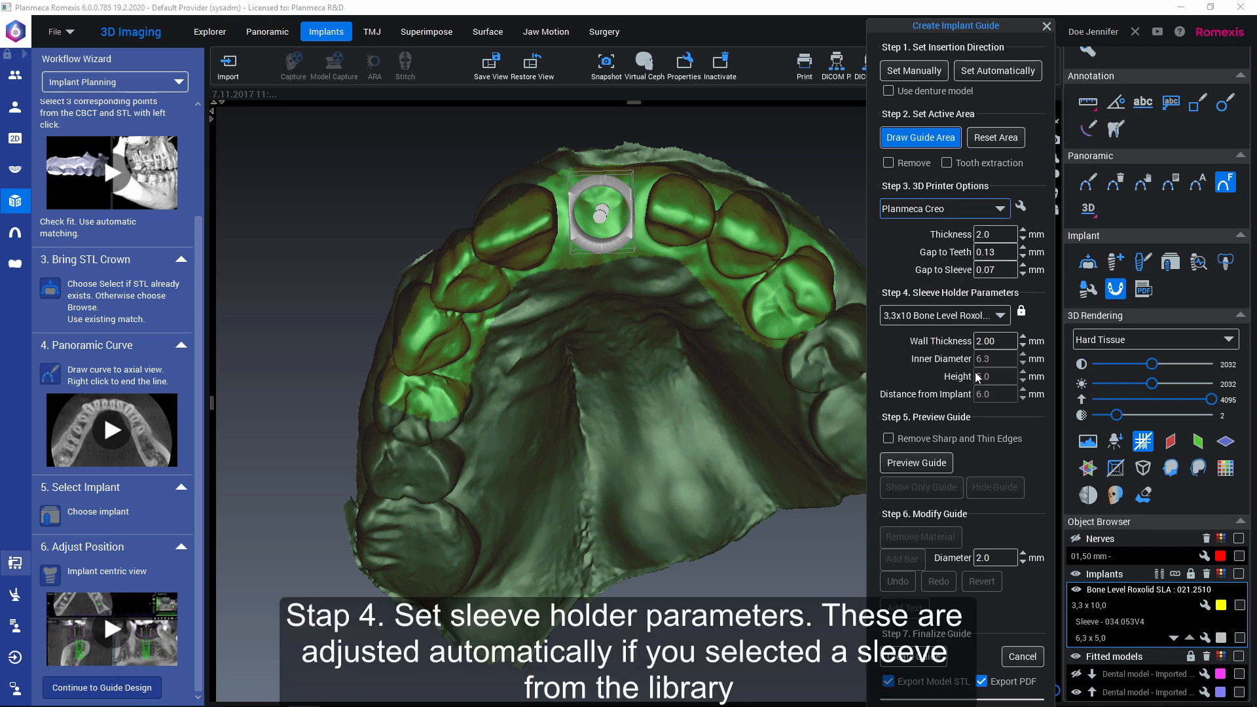
left_click(917, 463)
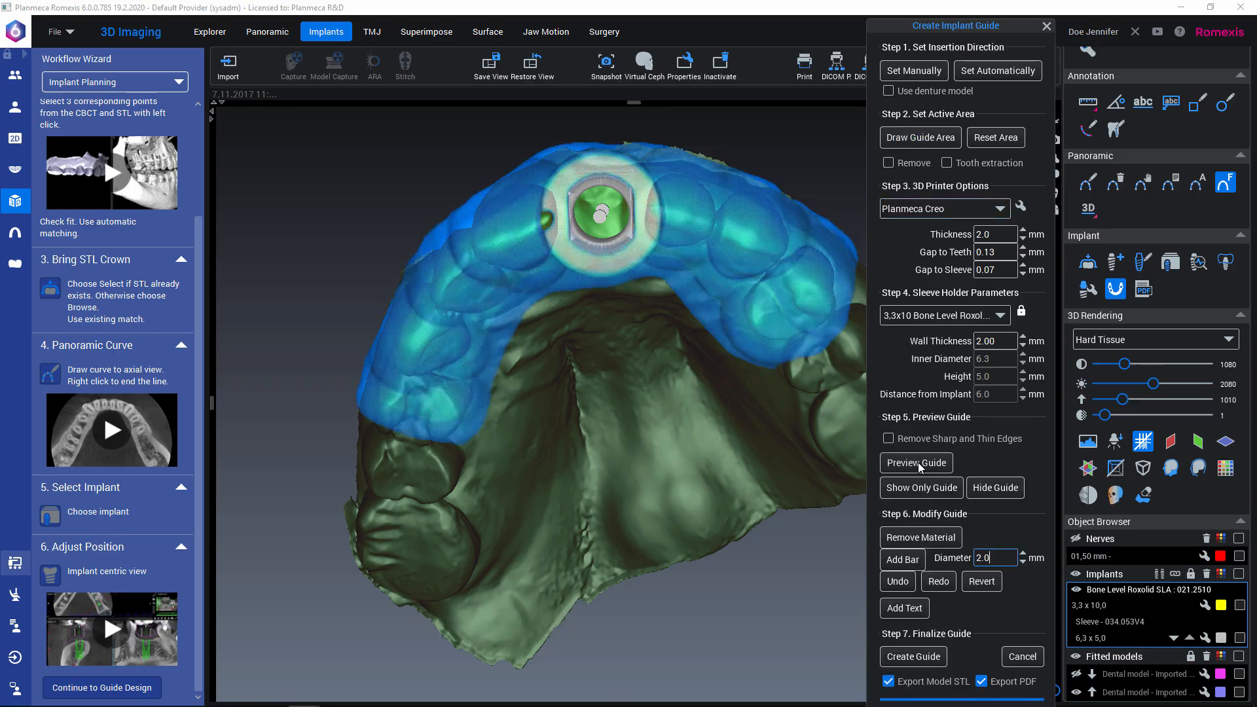
- Remove excess guide material along the gum-side edge on the outer face of the teeth, on both sides of the implant
left_click(916, 541)
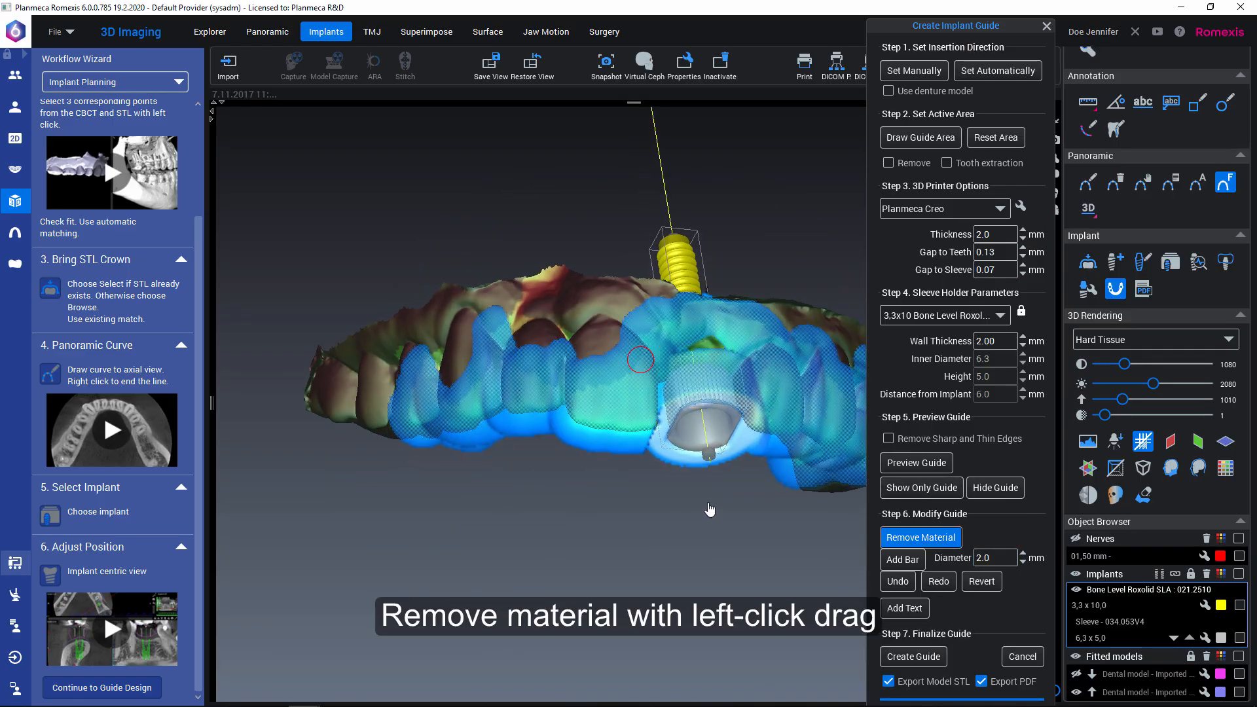
mouse_move(377, 377)
left_mouse_down()
mouse_move(433, 367)
mouse_move(447, 347)
mouse_move(435, 379)
mouse_move(511, 349)
mouse_move(779, 328)
mouse_move(621, 315)
left_mouse_up()
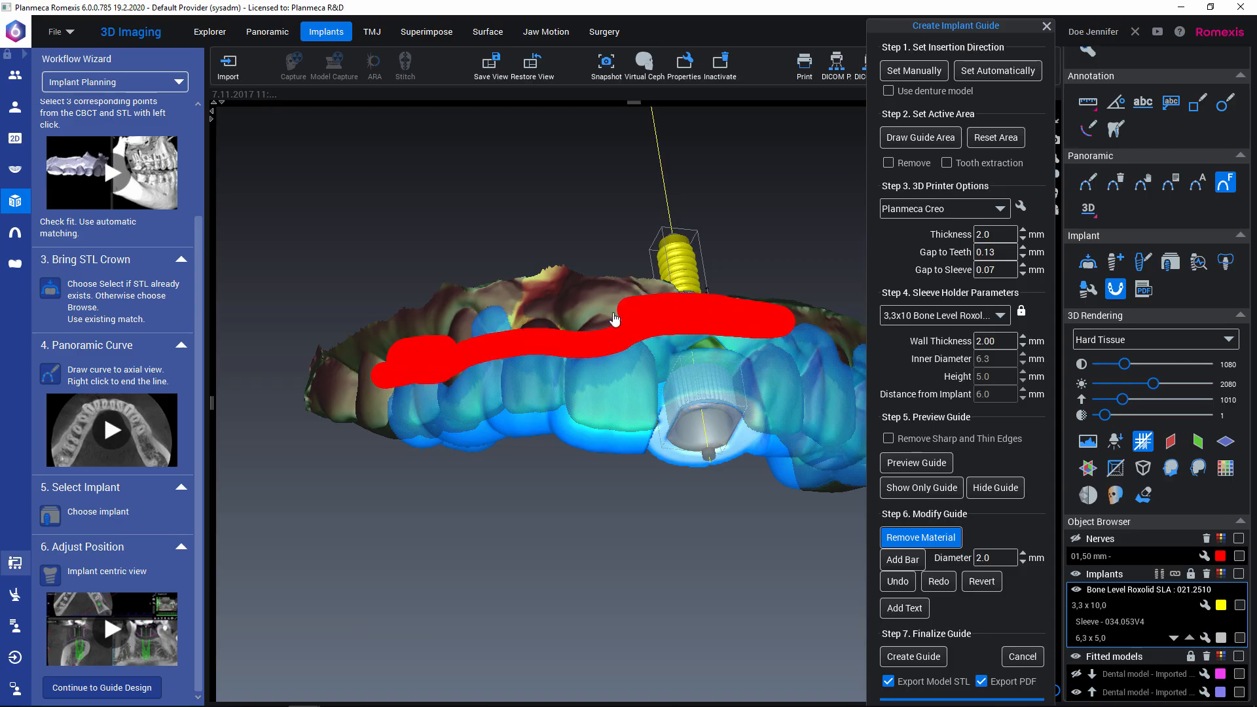
left_click_drag(473, 329, 490, 308)
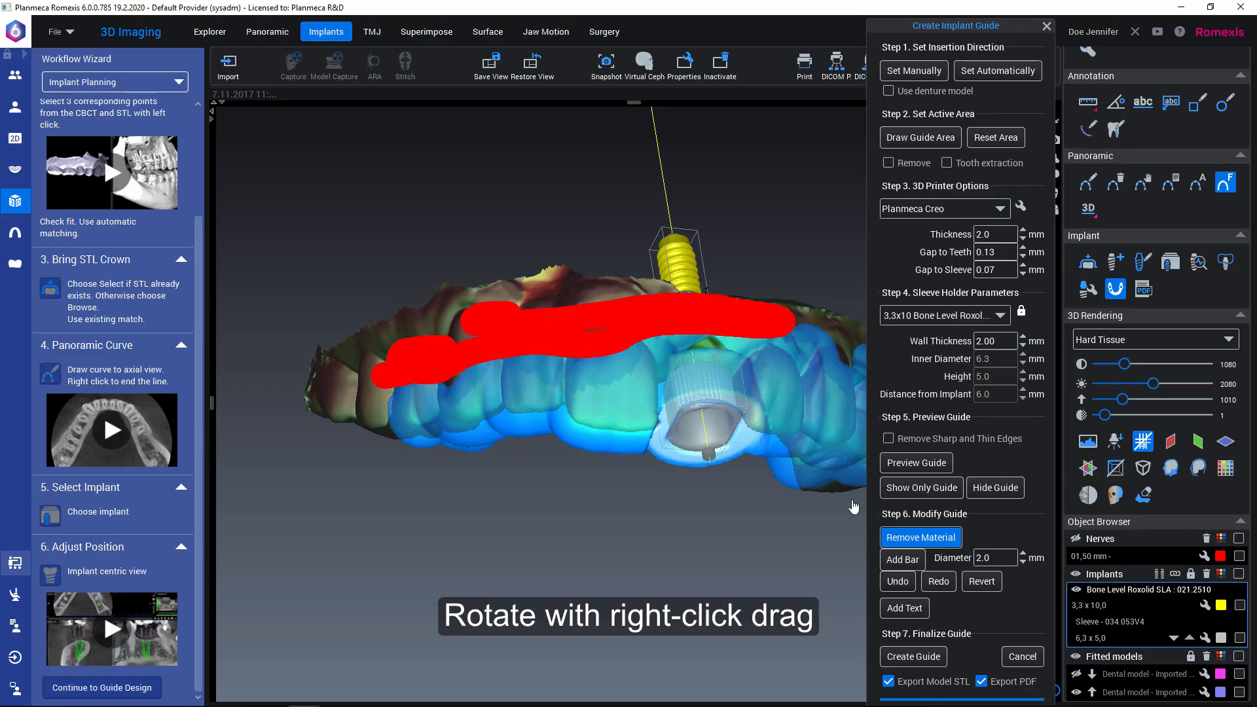
right_click_drag(708, 527, 573, 531)
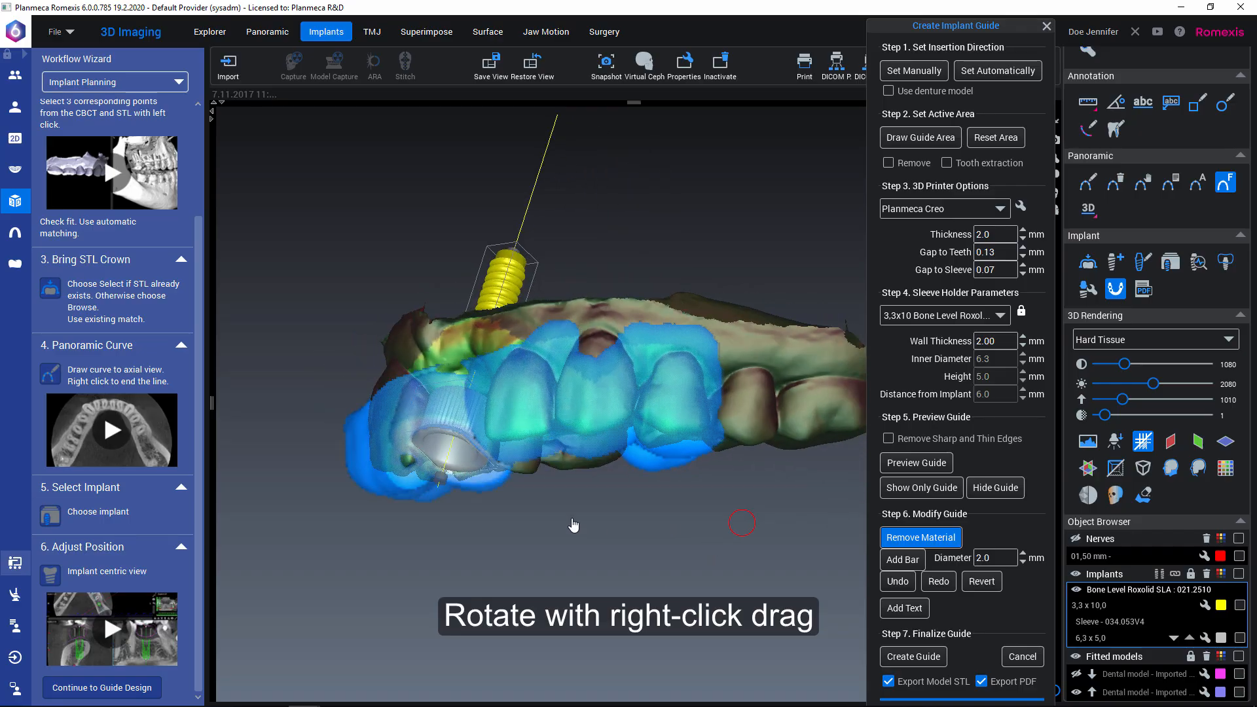
mouse_move(727, 380)
left_mouse_down()
mouse_move(511, 337)
mouse_move(678, 349)
mouse_move(697, 334)
mouse_move(618, 346)
left_mouse_up()
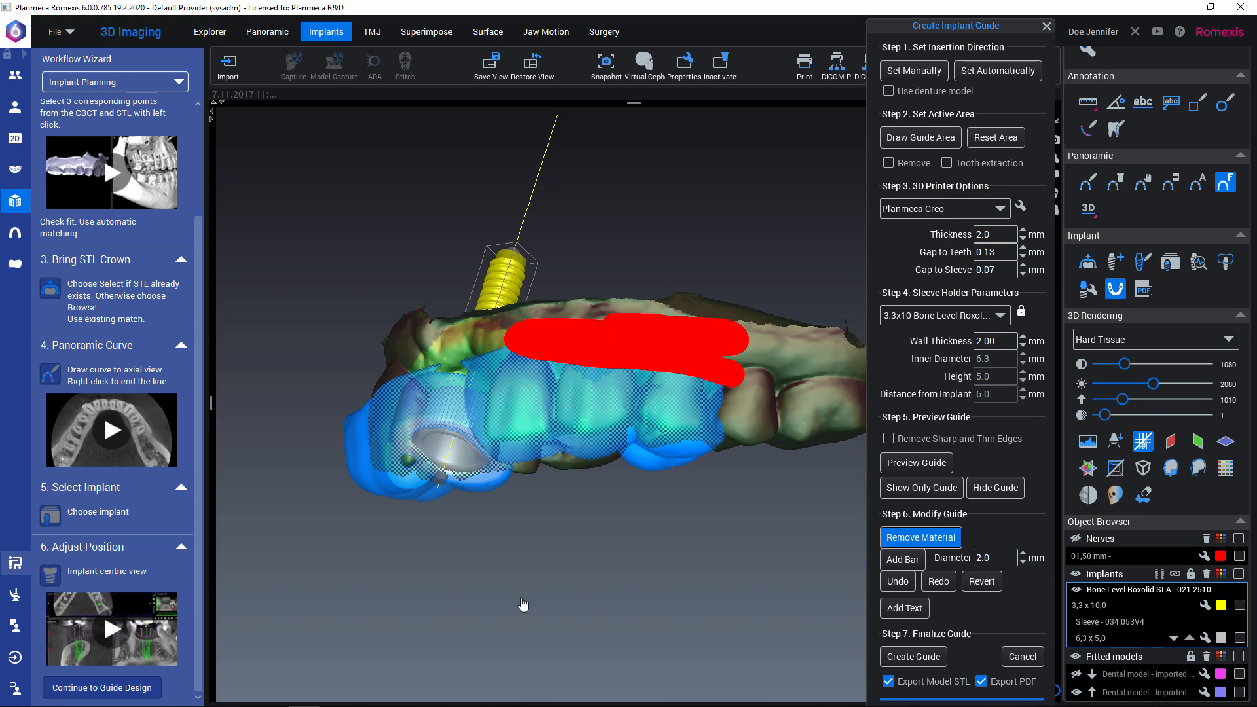
- Remove excess guide material along the palatal edge behind the teeth
mouse_move(455, 593)
right_mouse_down()
mouse_move(494, 393)
mouse_move(499, 281)
mouse_move(541, 284)
right_mouse_up()
mouse_move(759, 268)
left_mouse_down()
mouse_move(611, 244)
mouse_move(562, 263)
mouse_move(519, 294)
mouse_move(486, 351)
mouse_move(493, 448)
left_mouse_up()
mouse_move(540, 295)
left_mouse_down()
mouse_move(603, 273)
mouse_move(729, 304)
left_mouse_up()
mouse_move(638, 284)
left_mouse_down()
mouse_move(701, 301)
mouse_move(569, 284)
mouse_move(561, 305)
left_mouse_up()
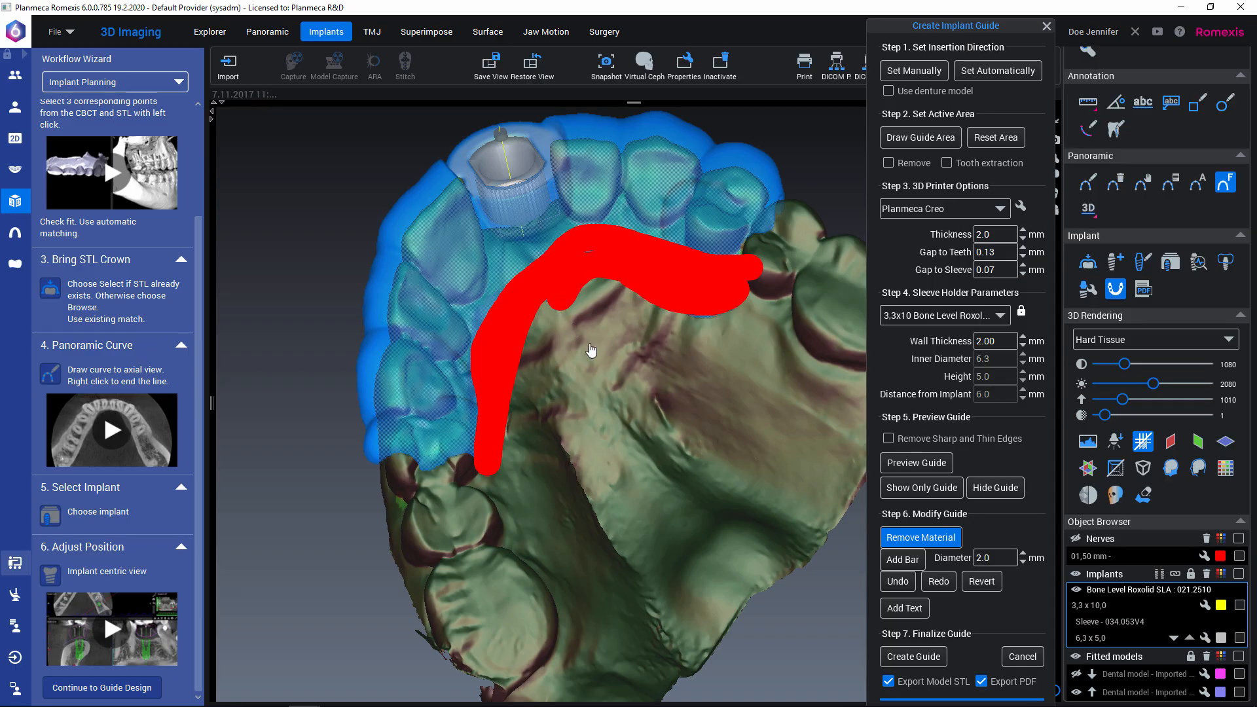
mouse_move(704, 340)
middle_mouse_down()
mouse_move(674, 389)
mouse_move(622, 408)
mouse_move(677, 510)
mouse_move(716, 522)
mouse_move(612, 387)
middle_mouse_up()
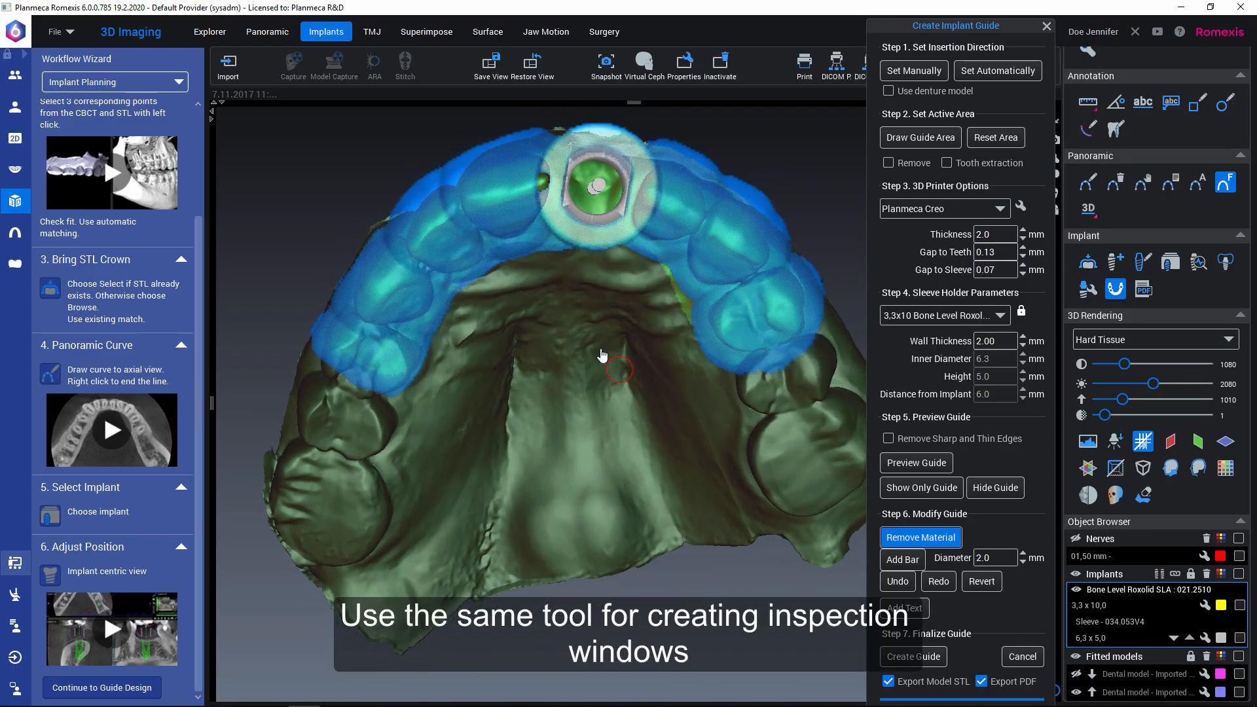
- Cut three inspection windows through the guide over the teeth: one beside the sleeve and one near each rear end
left_click_drag(484, 205, 480, 200)
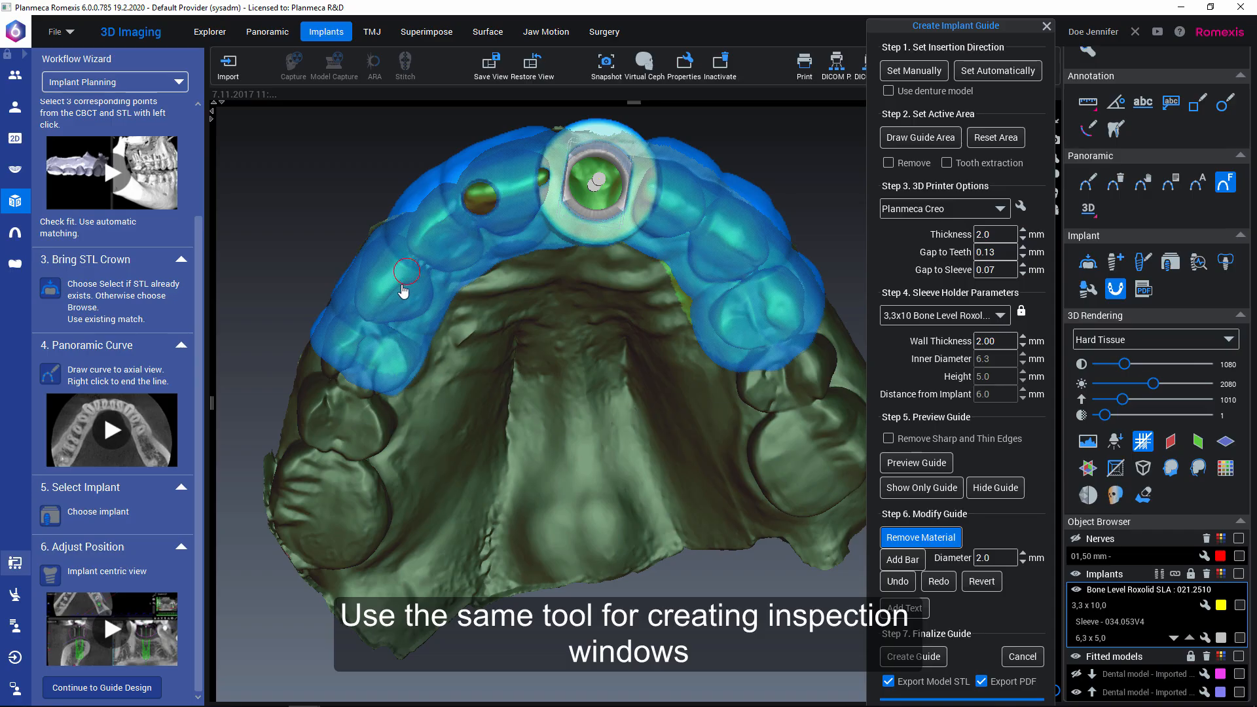
left_click(376, 313)
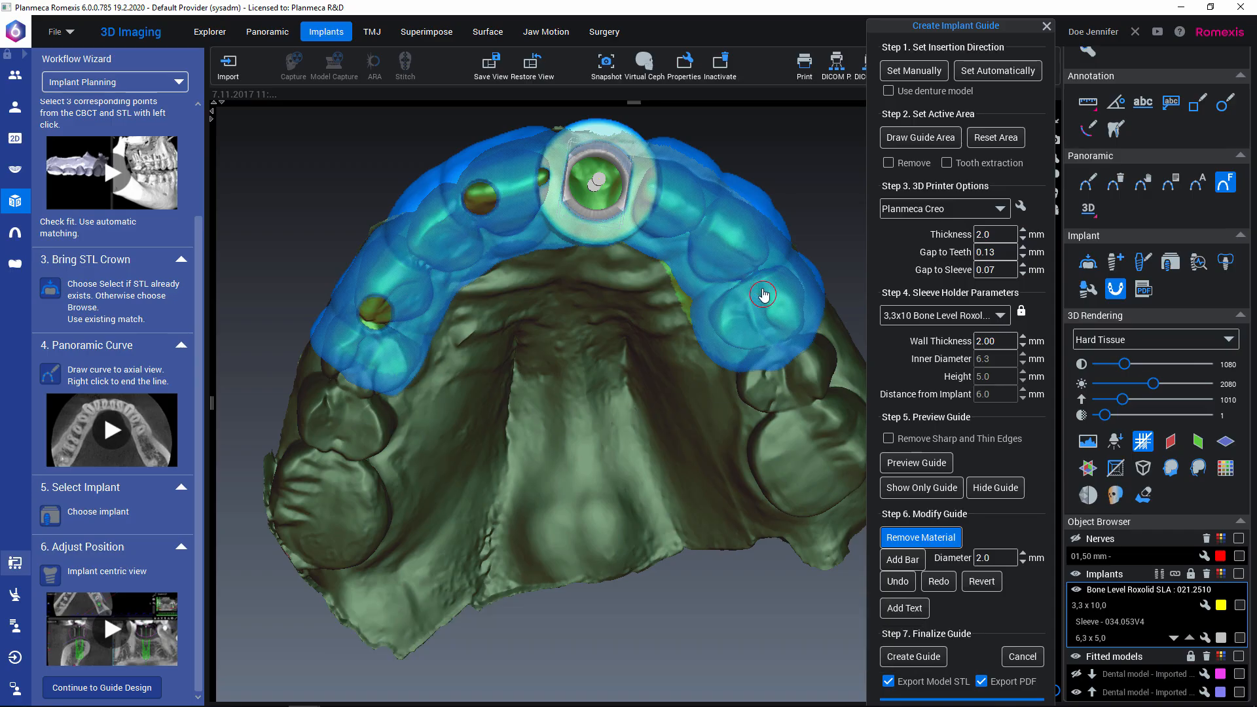
left_click(770, 314)
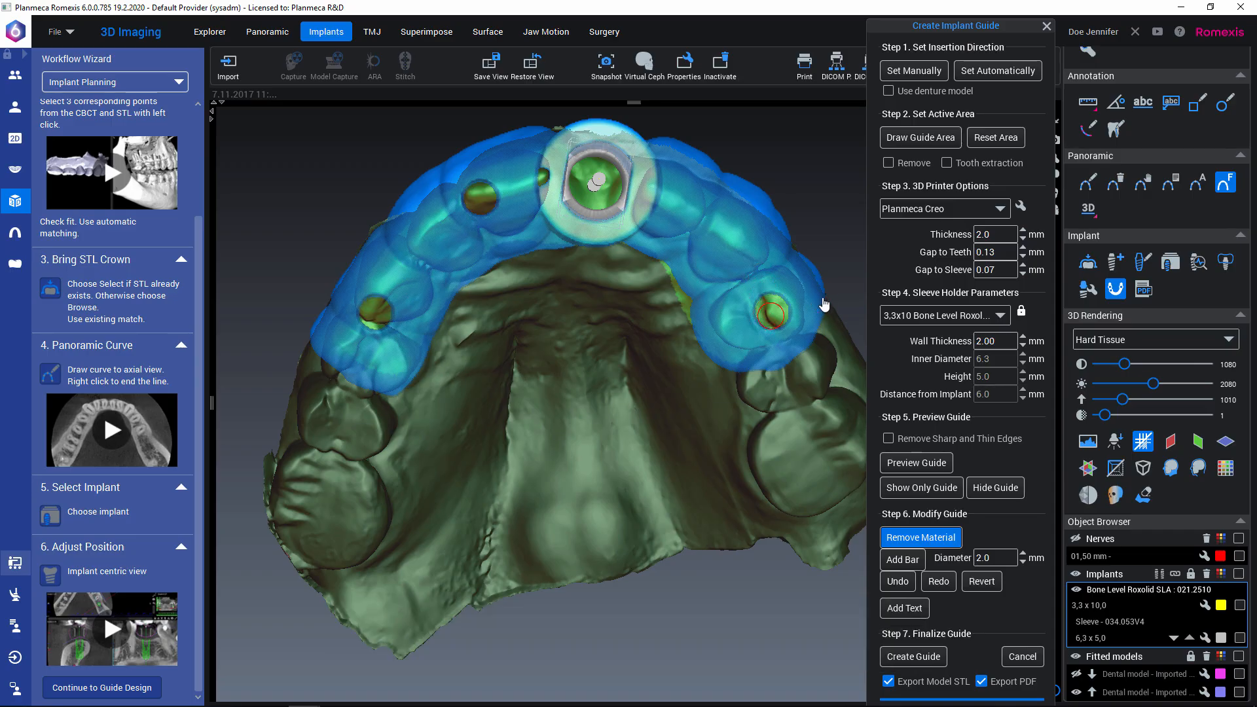
- Add a support bar across the palate connecting the two rear ends of the guide
left_click(904, 562)
left_click(422, 335)
left_click(710, 343)
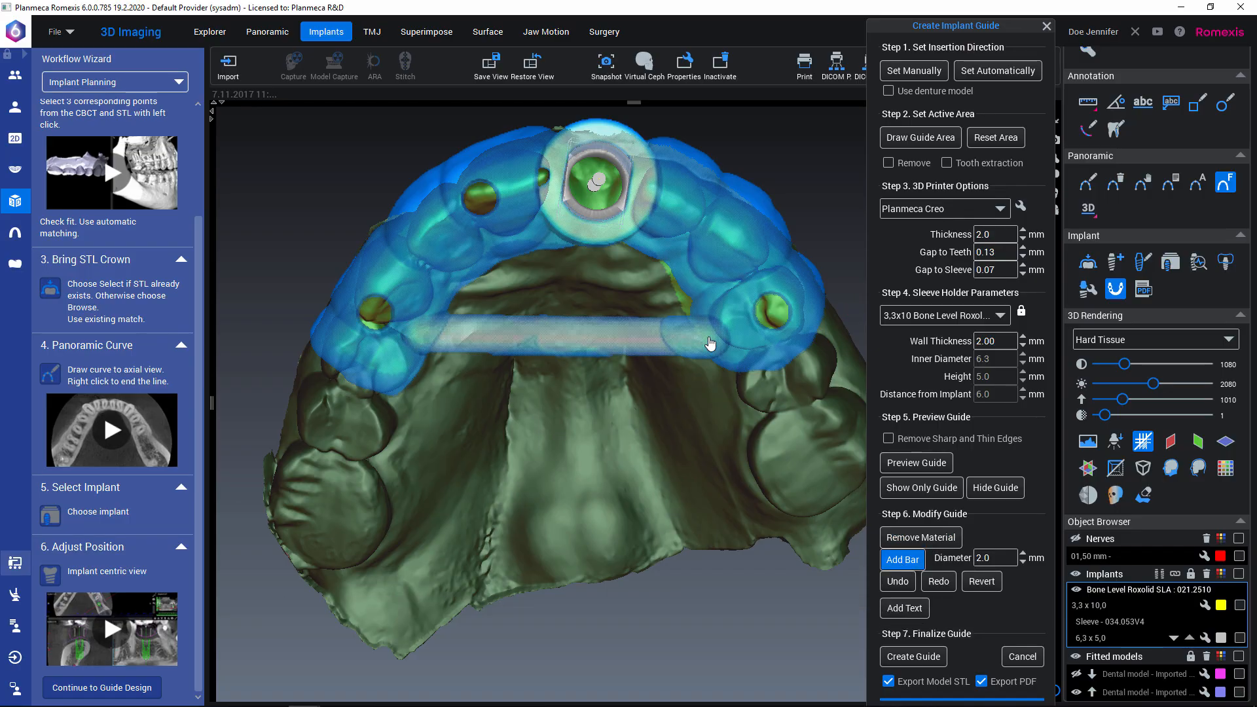
- Add identification text to the guide's outer face beside the sleeve, removing the ID line and keeping only the patient's name
left_click(910, 612)
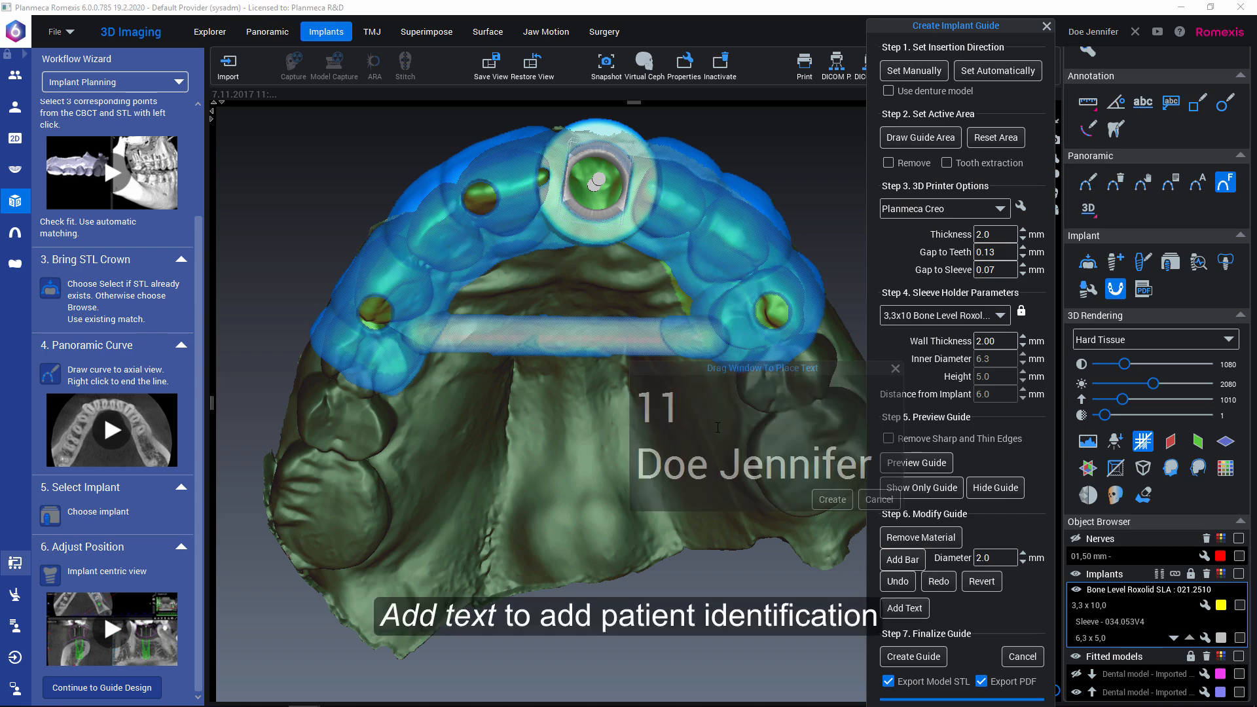
left_click_drag(688, 402, 633, 406)
key("BackSpace")
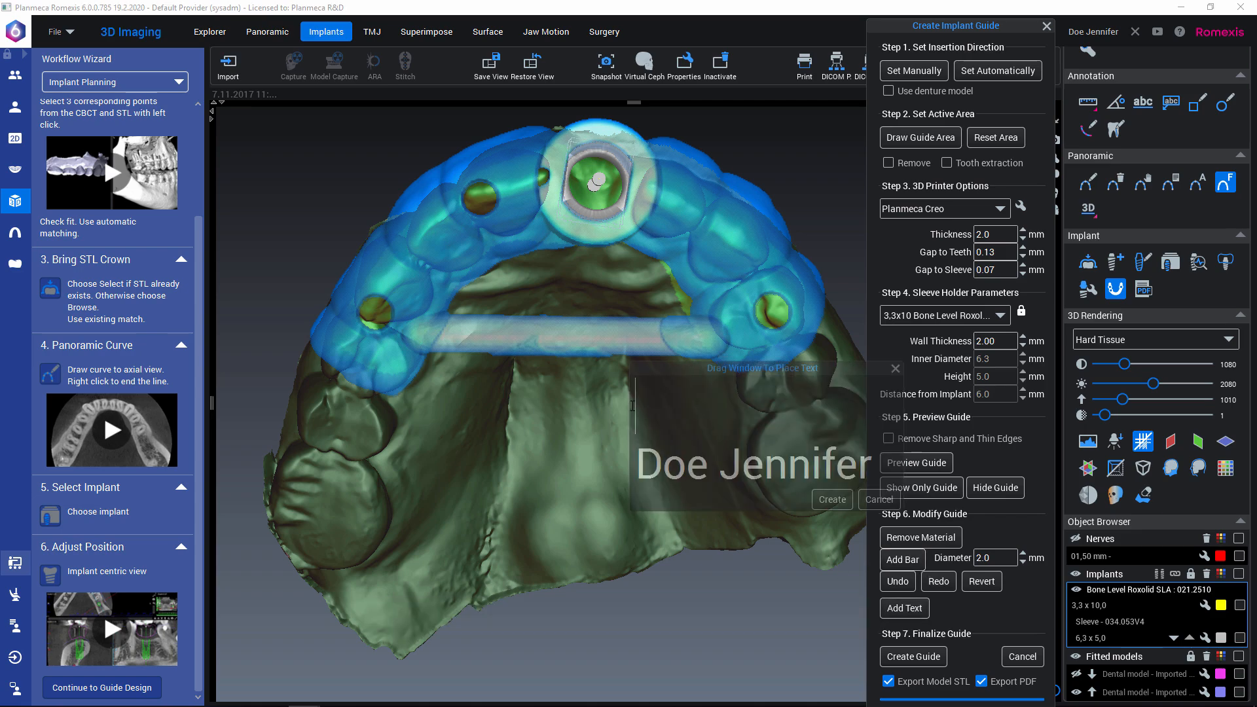
left_click_drag(834, 189, 666, 334)
left_click_drag(736, 377, 698, 291)
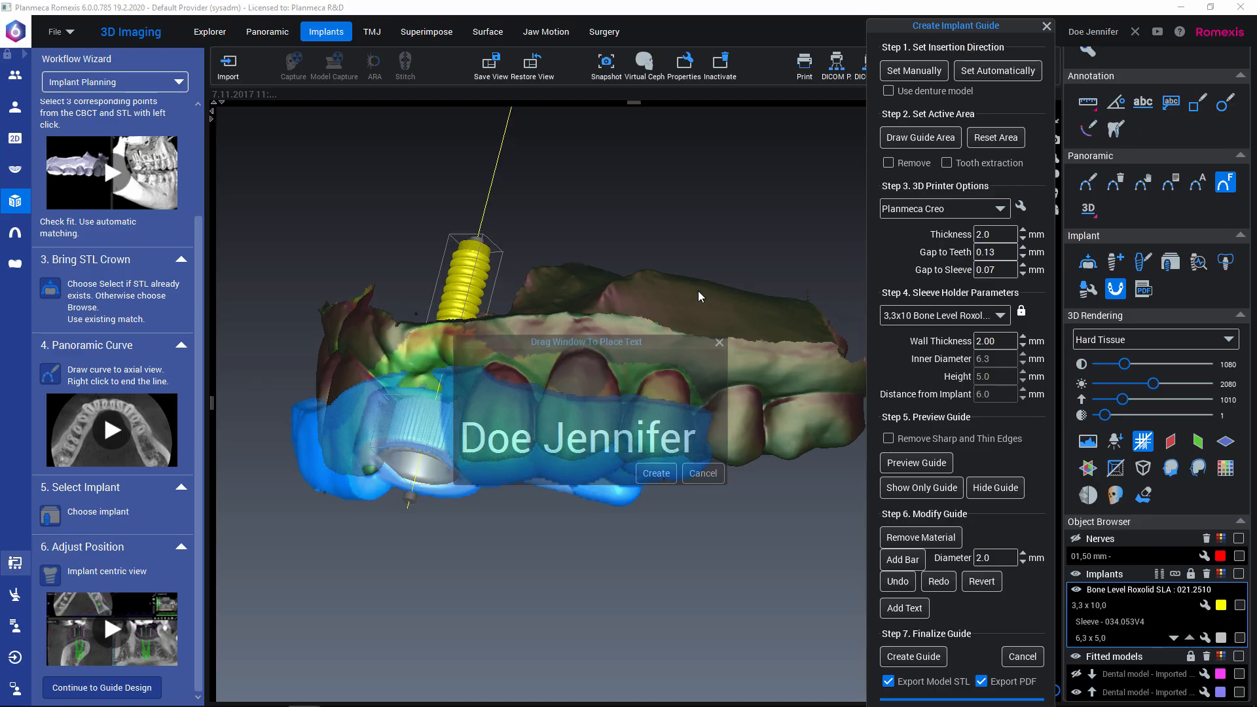
scroll(695, 292, "up", 3)
scroll(654, 339, "down", 1)
left_click_drag(654, 341, 660, 348)
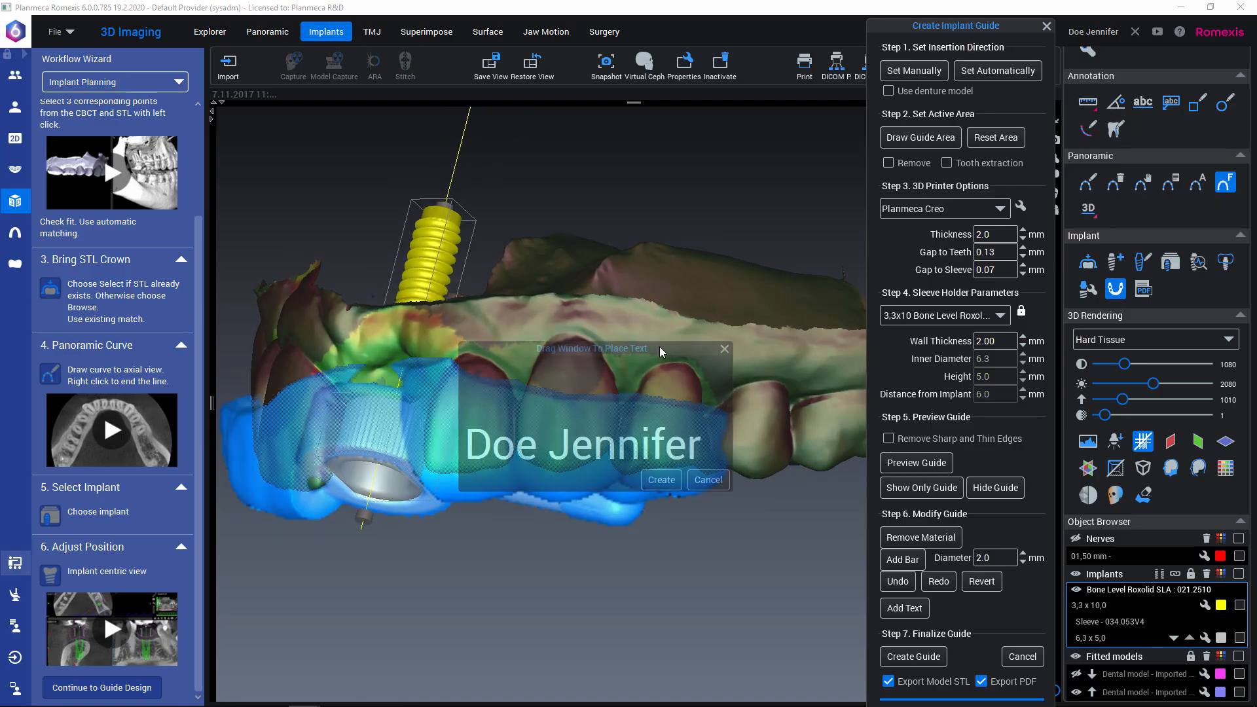
left_click(662, 482)
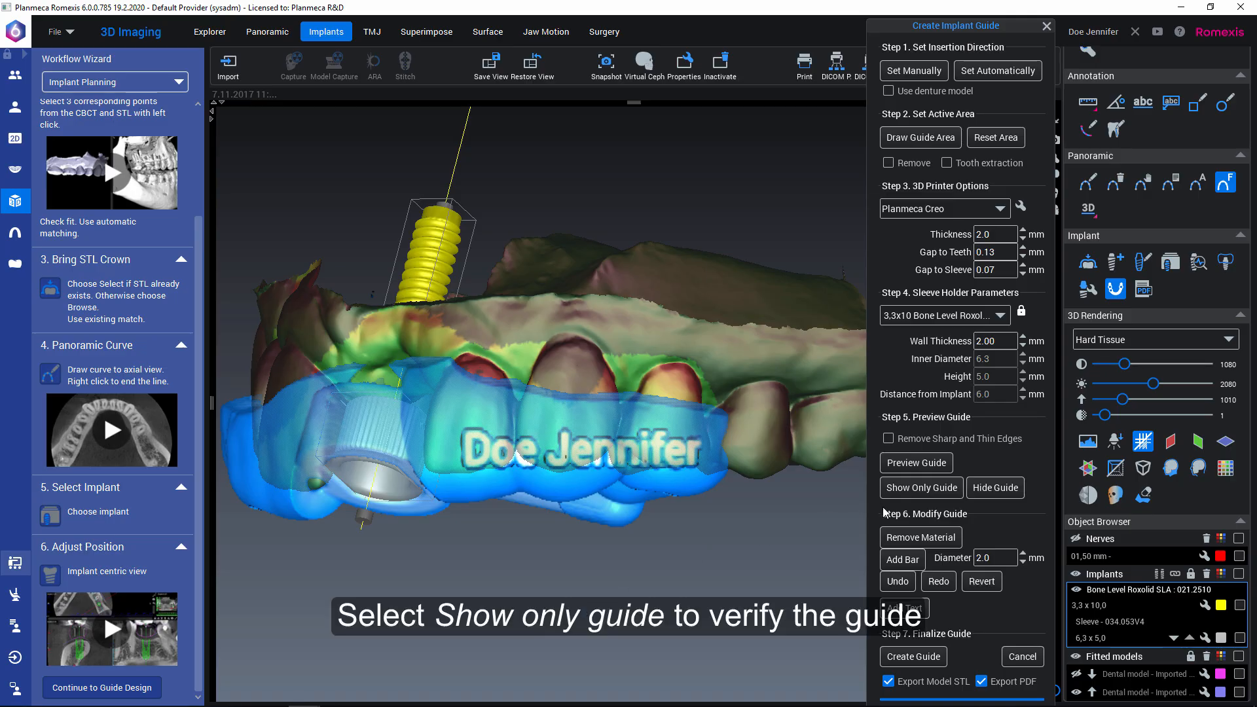
- Isolate the guide to inspect its sleeve holder, bar and text from several angles, and restore the full model view
left_click_drag(730, 573, 780, 536)
left_click(910, 495)
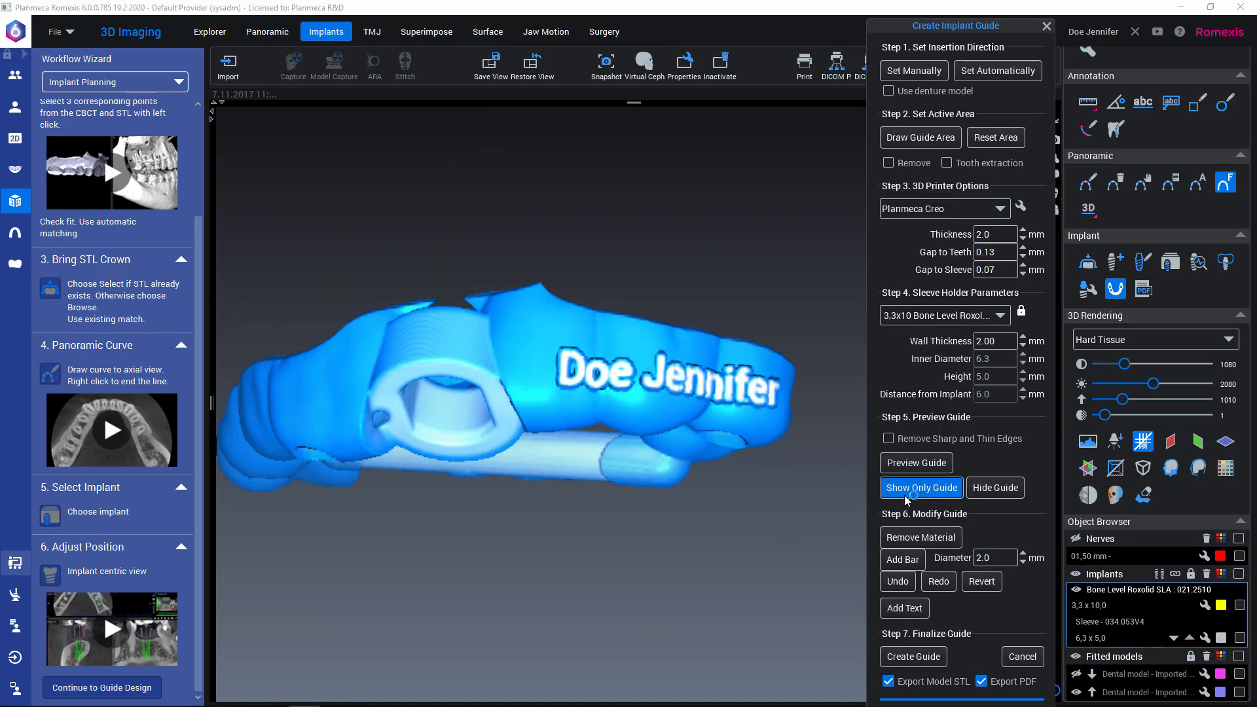
left_click_drag(640, 604, 588, 588)
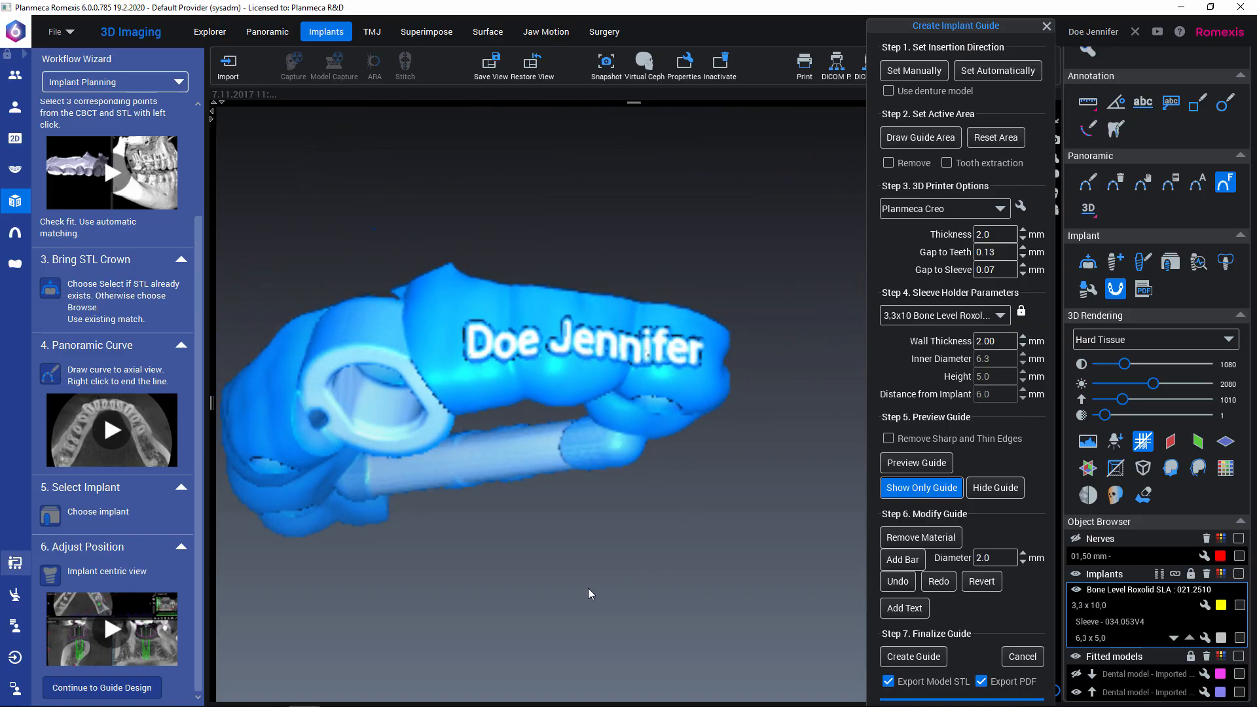
left_click(924, 493)
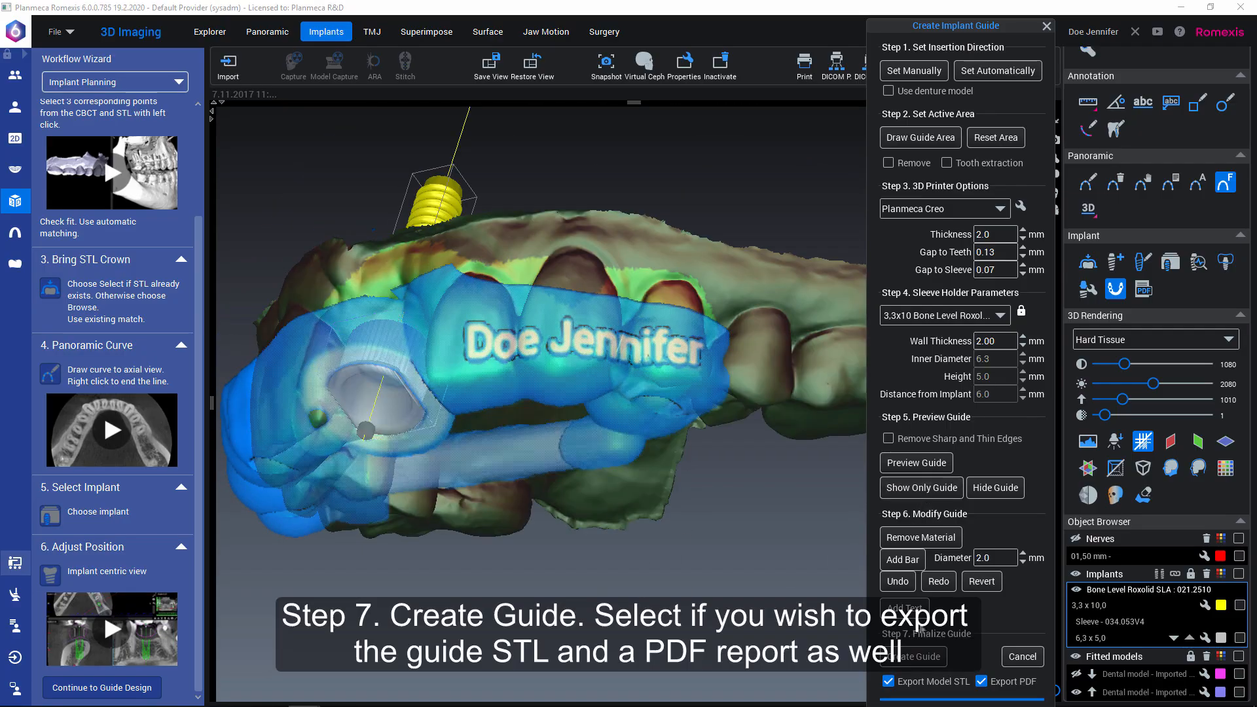
- Create the final guide with model STL and PDF export, accept the responsibility terms and save the implant report, opening it after saving
left_click(935, 663)
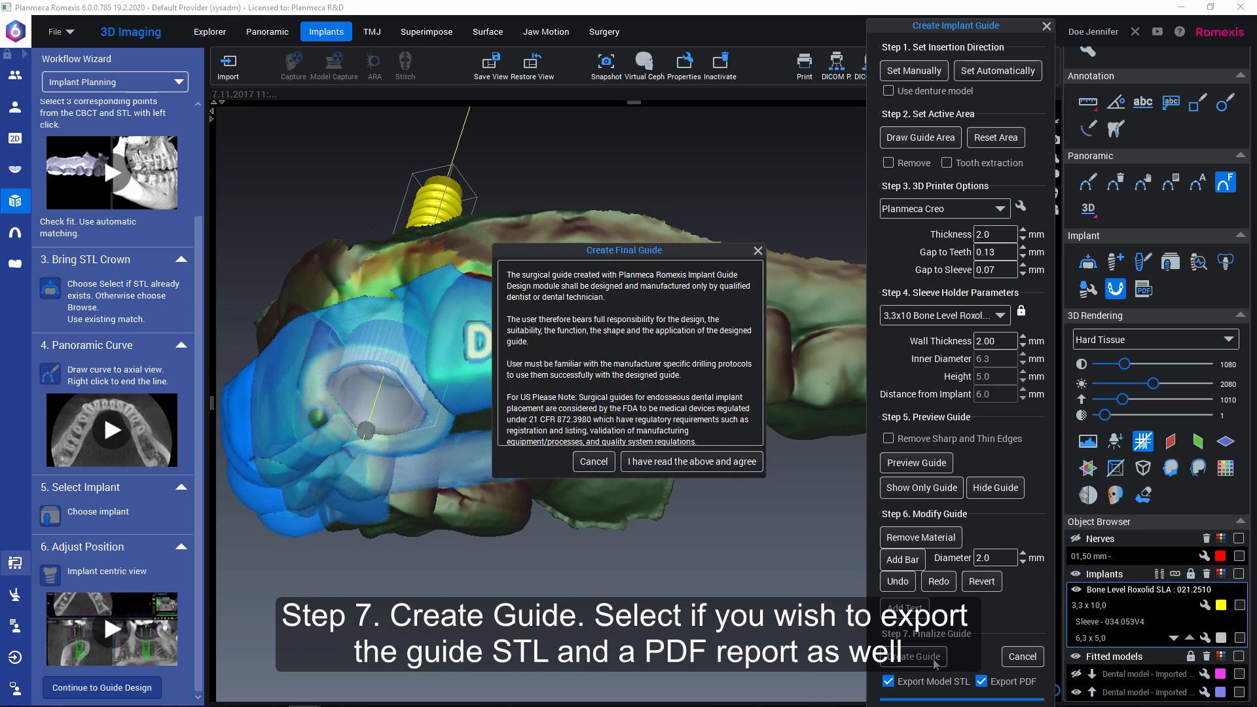
left_click(724, 462)
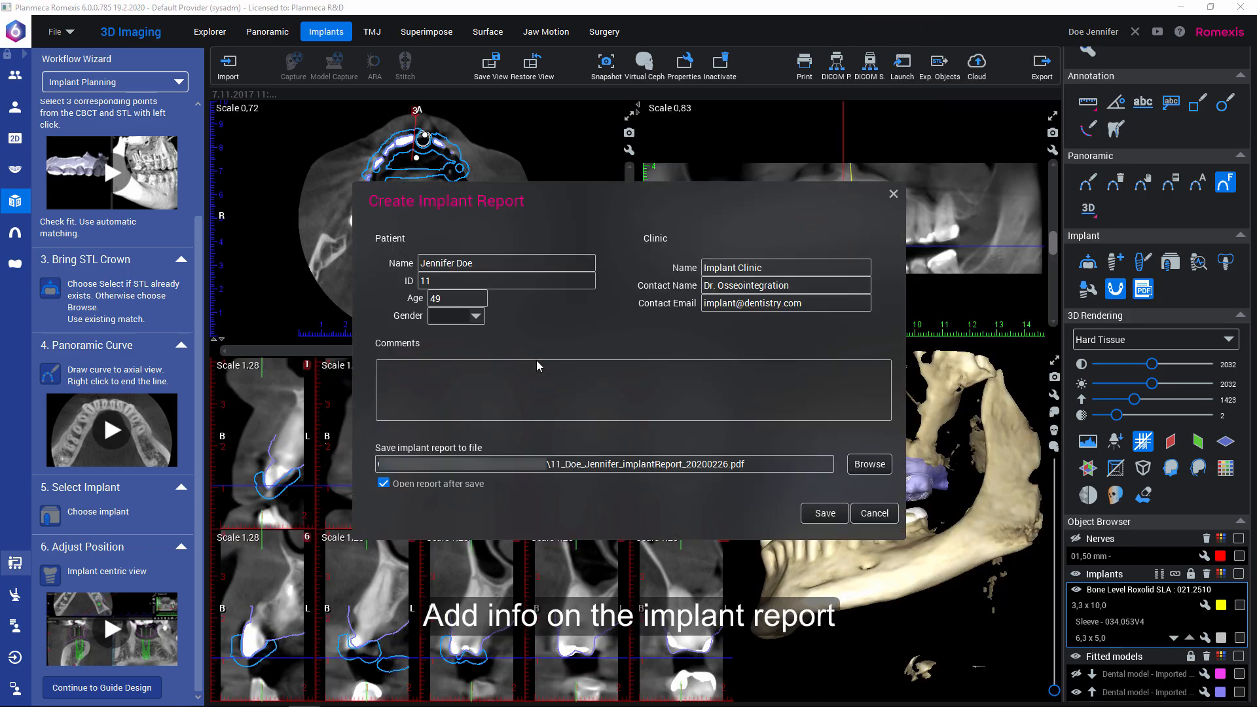
left_click(818, 517)
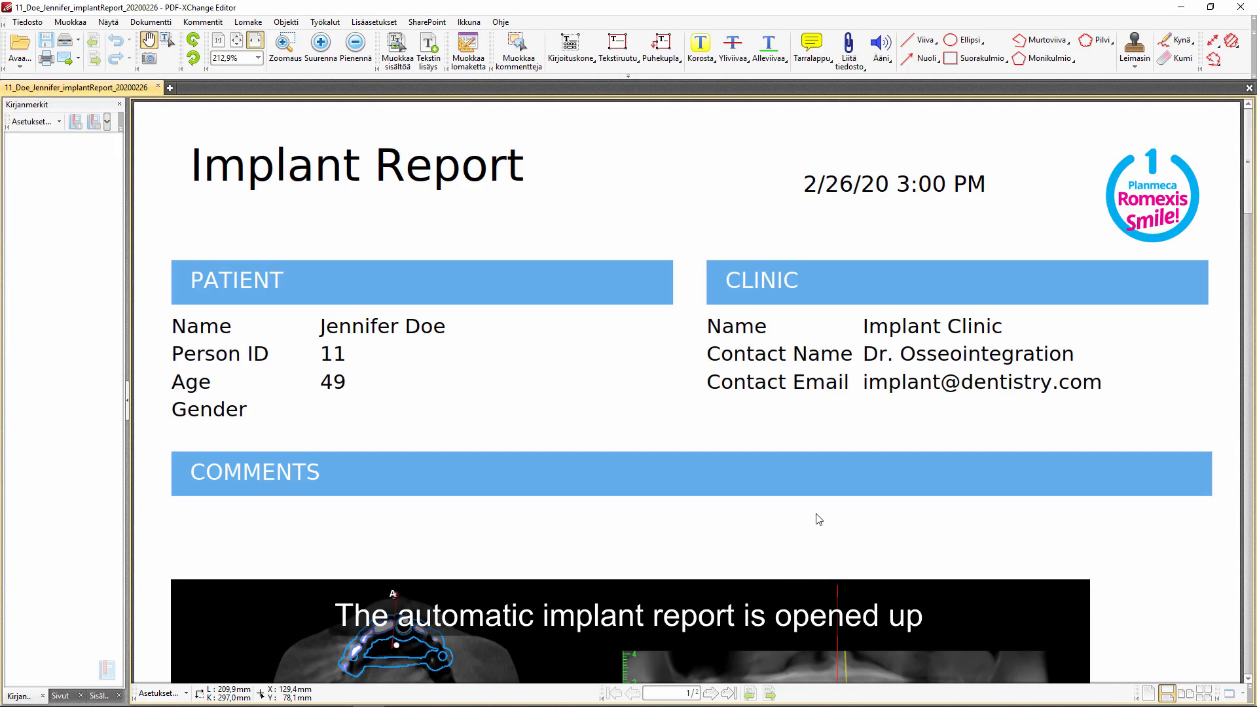
- Look through the implant report's patient section, planning images, and implant and guided surgery kit details
scroll(816, 513, "down", 5)
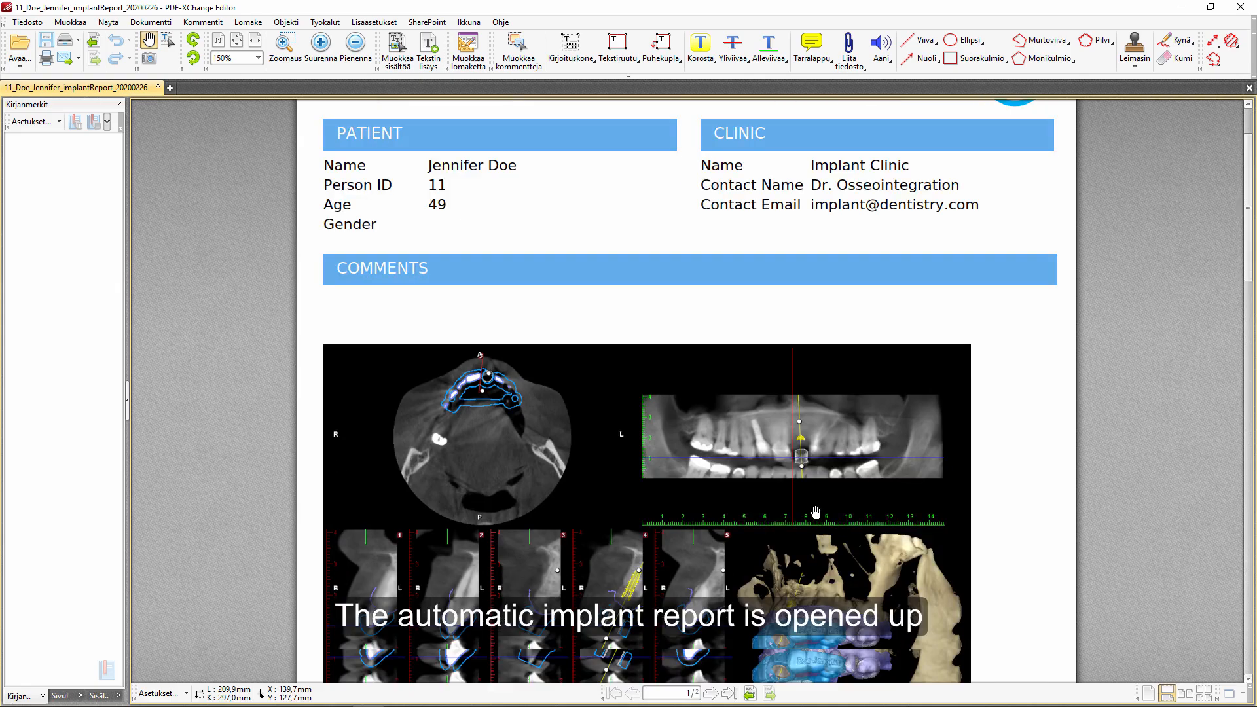
scroll(815, 513, "down", 12)
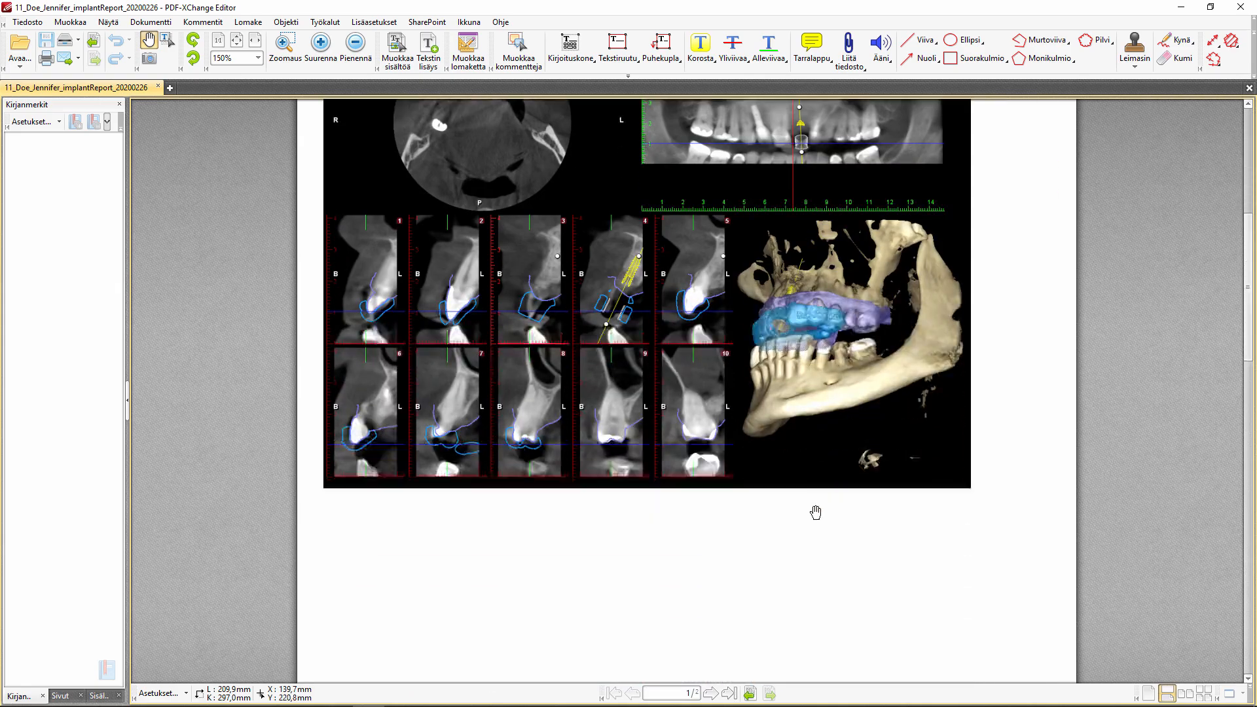
scroll(815, 513, "down", 2)
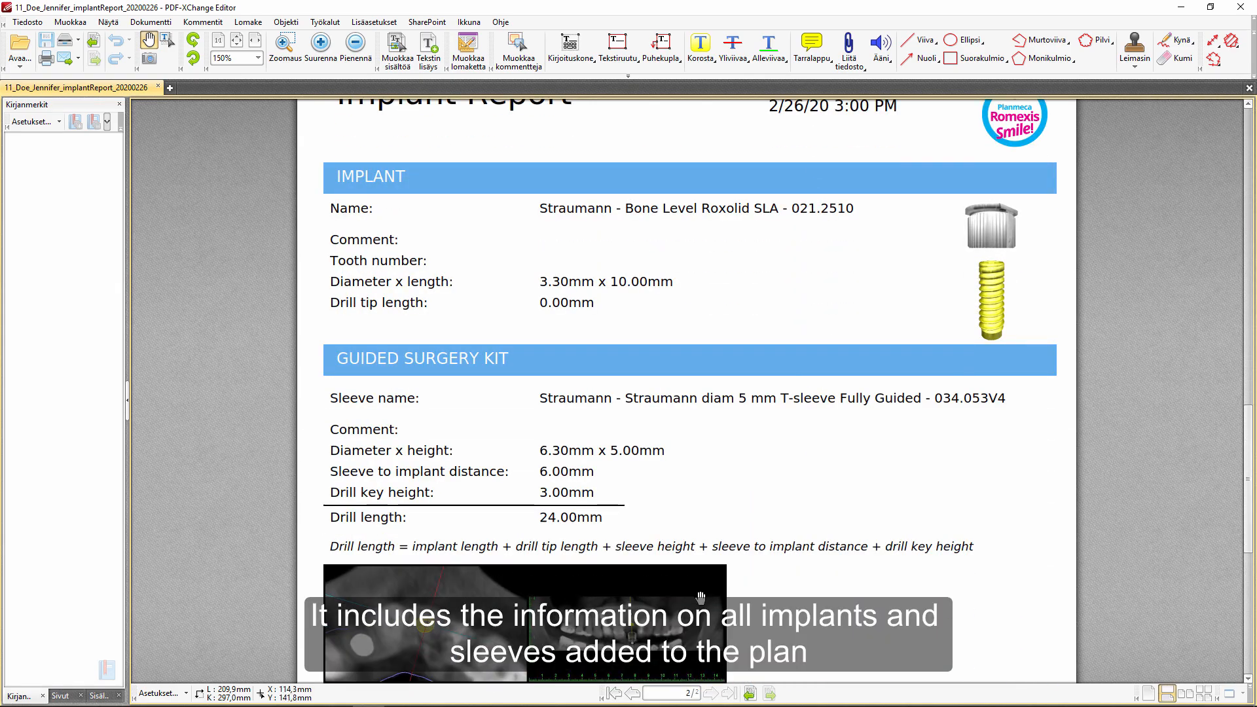